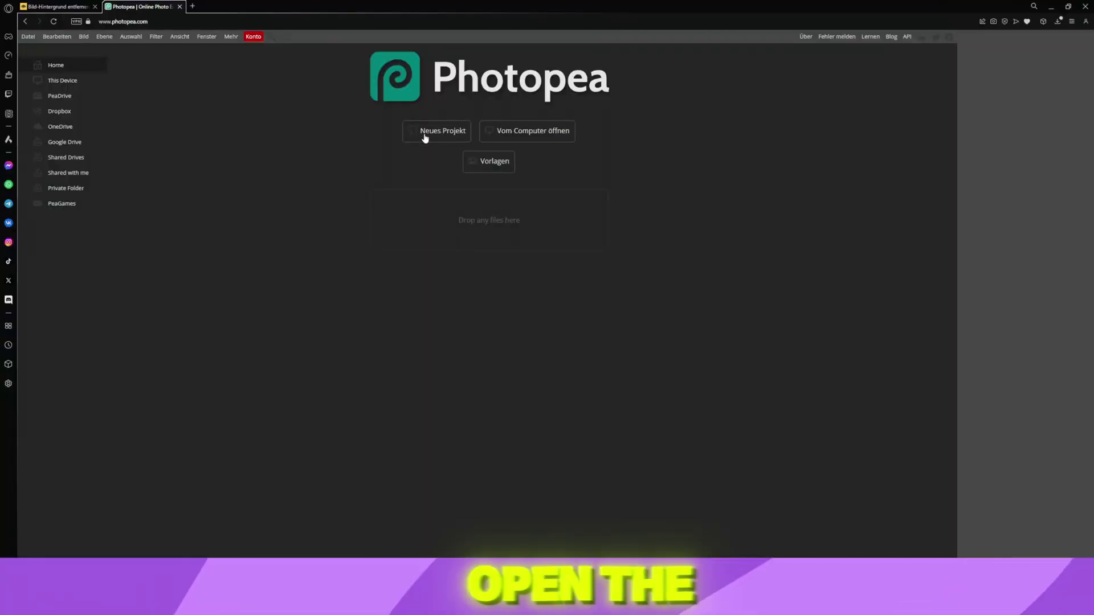
# Step: Start a new project with a width of 2000 pixels and a height of 2000 pixels
pyautogui.click(425, 136)
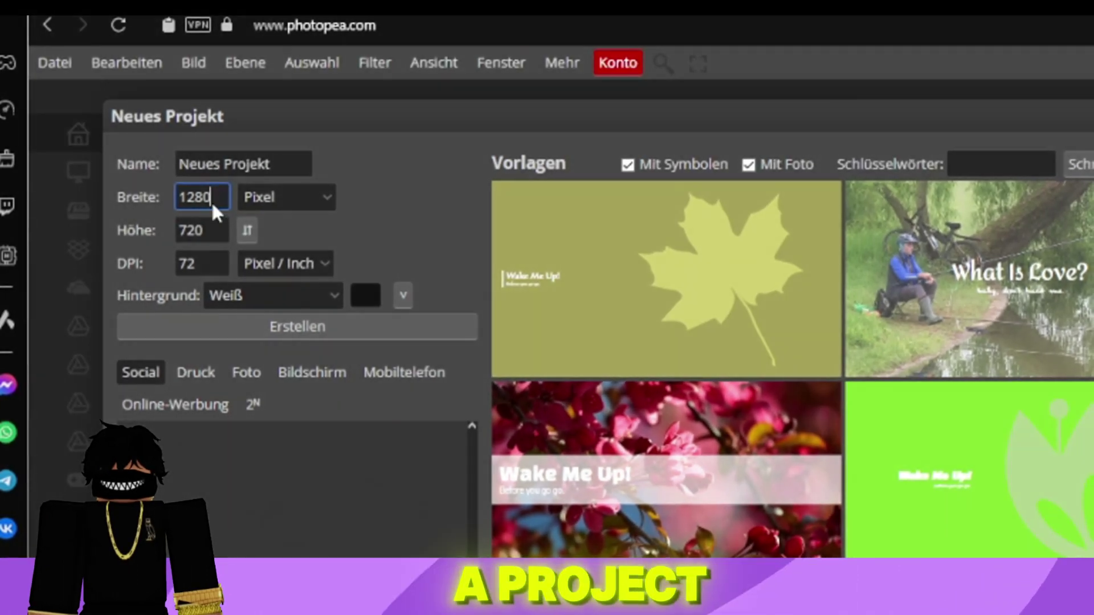
pyautogui.press('BackSpace')
pyautogui.press('BackSpace')
pyautogui.press('BackSpace')
pyautogui.press('BackSpace')
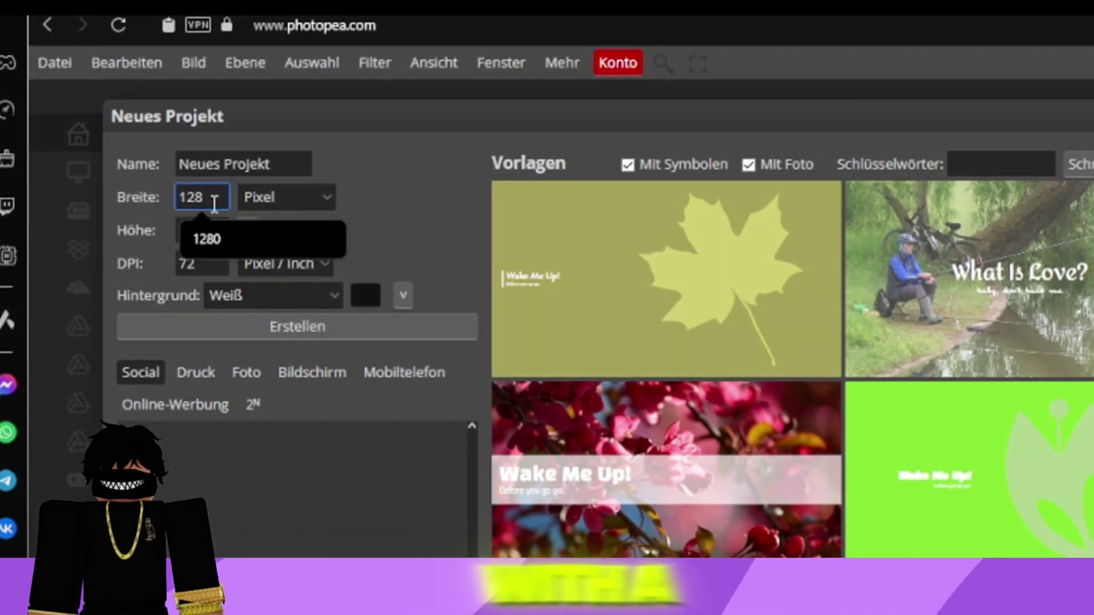
pyautogui.write('2000')
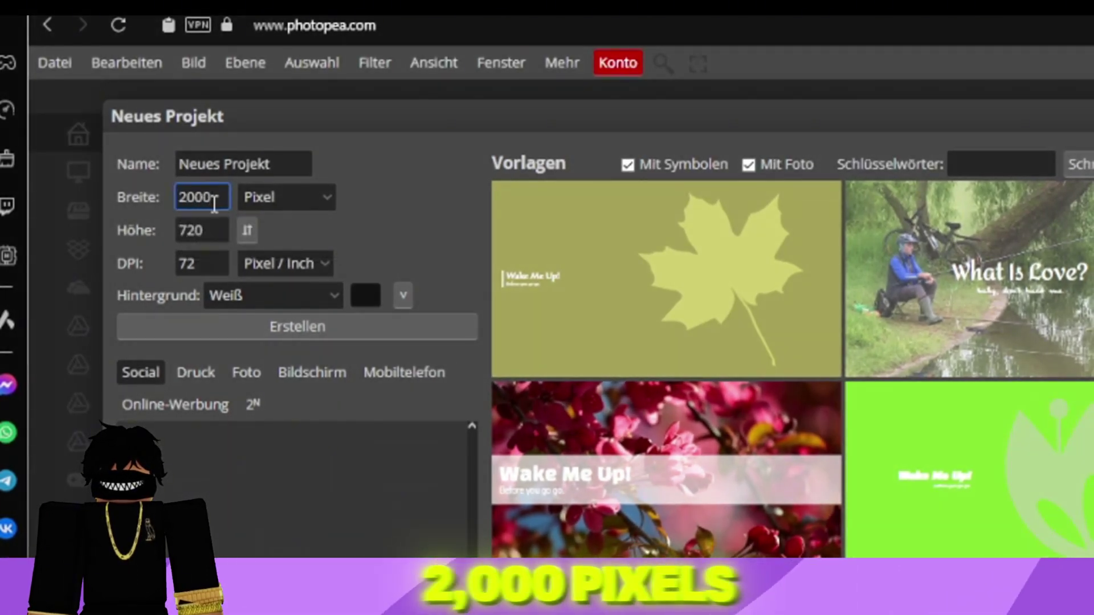
pyautogui.click(220, 235)
pyautogui.press('BackSpace')
pyautogui.press('BackSpace')
pyautogui.press('BackSpace')
pyautogui.write('20')
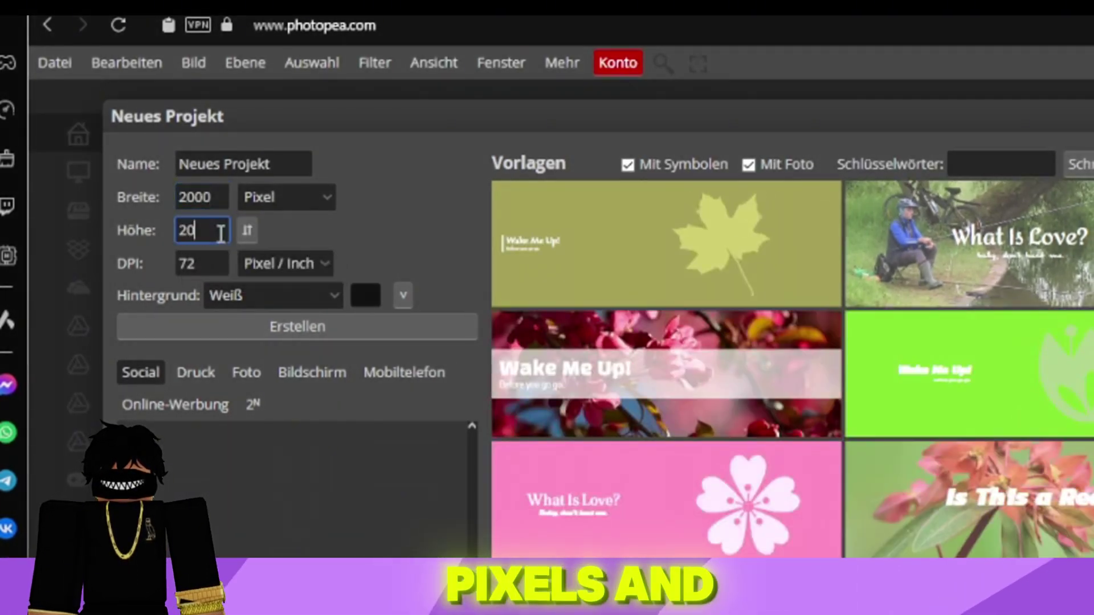
pyautogui.write('00')
# Step: Set the resolution to 300 pixels per inch and create the project with a white background
pyautogui.click(222, 259)
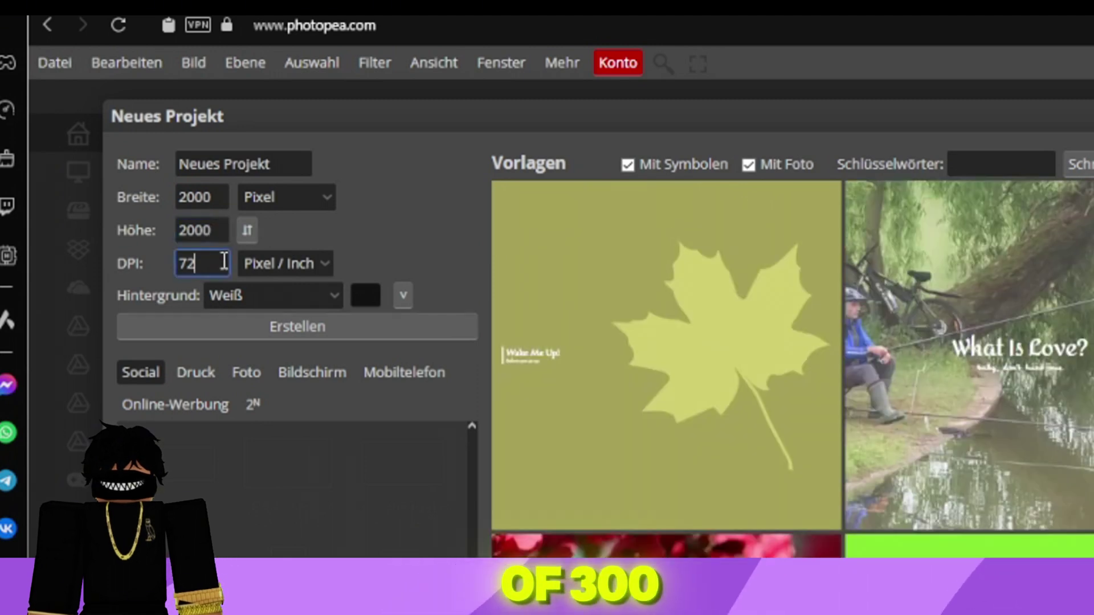
pyautogui.press('BackSpace')
pyautogui.press('BackSpace')
pyautogui.write('300')
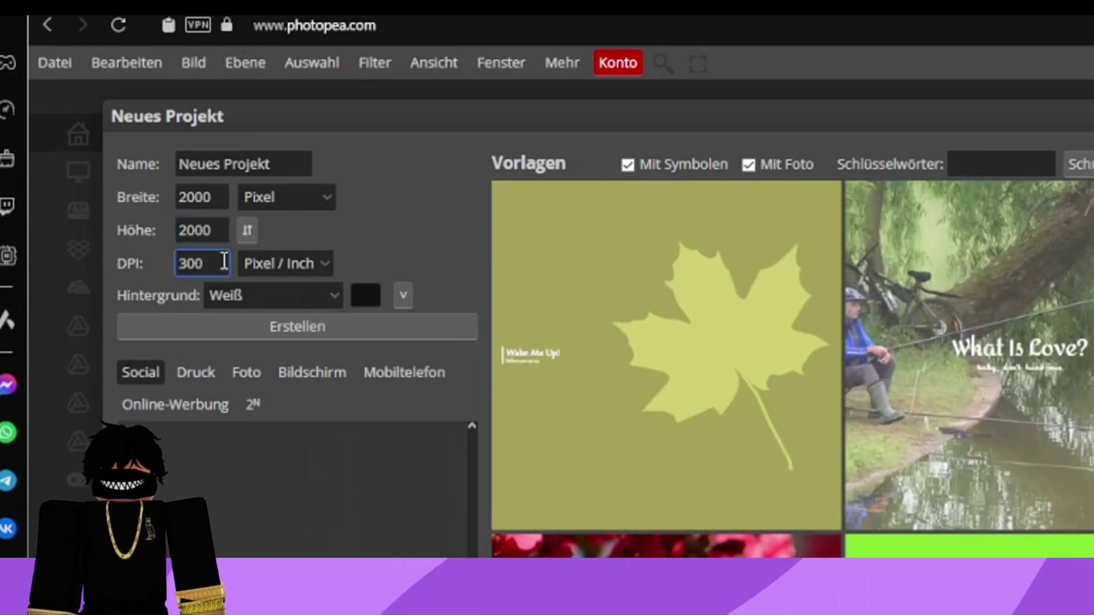
pyautogui.click(170, 326)
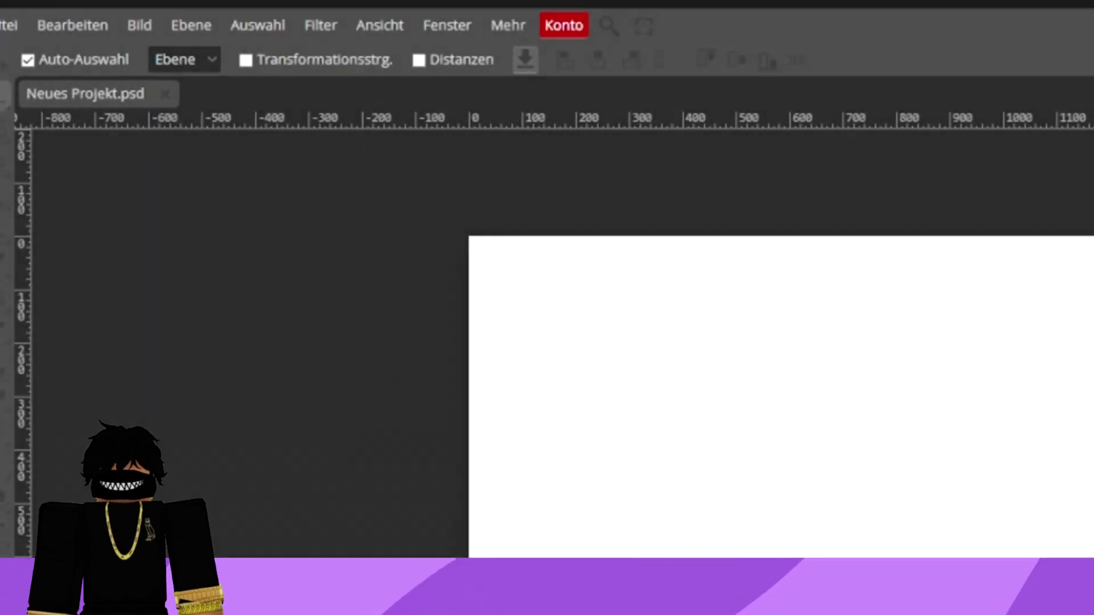
# Step: Add an empty layer and toggle the rulers off and back on
pyautogui.click(737, 508)
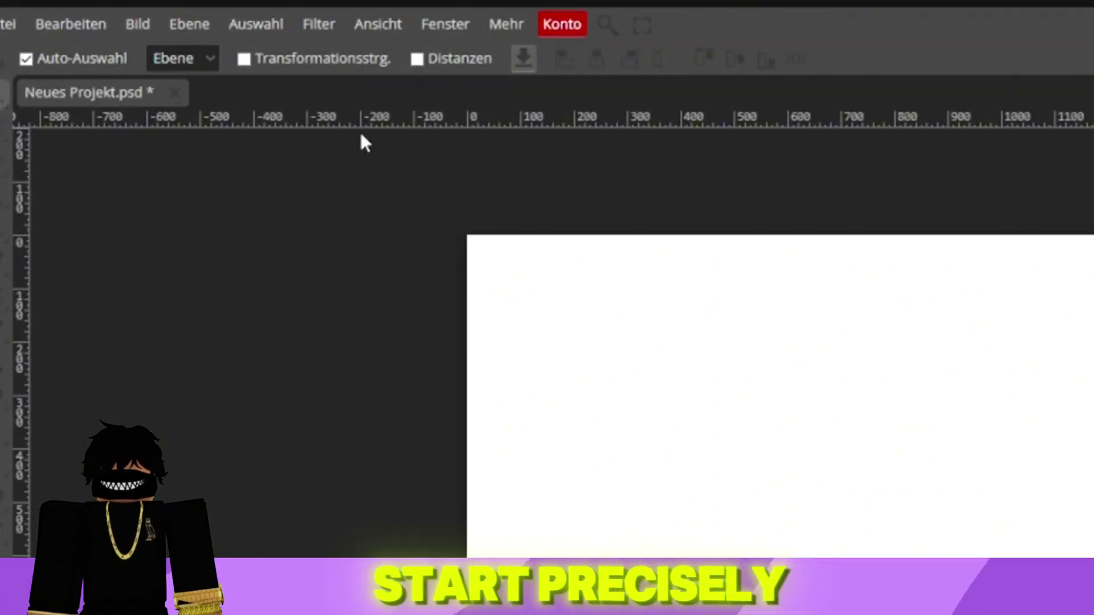
pyautogui.click(359, 23)
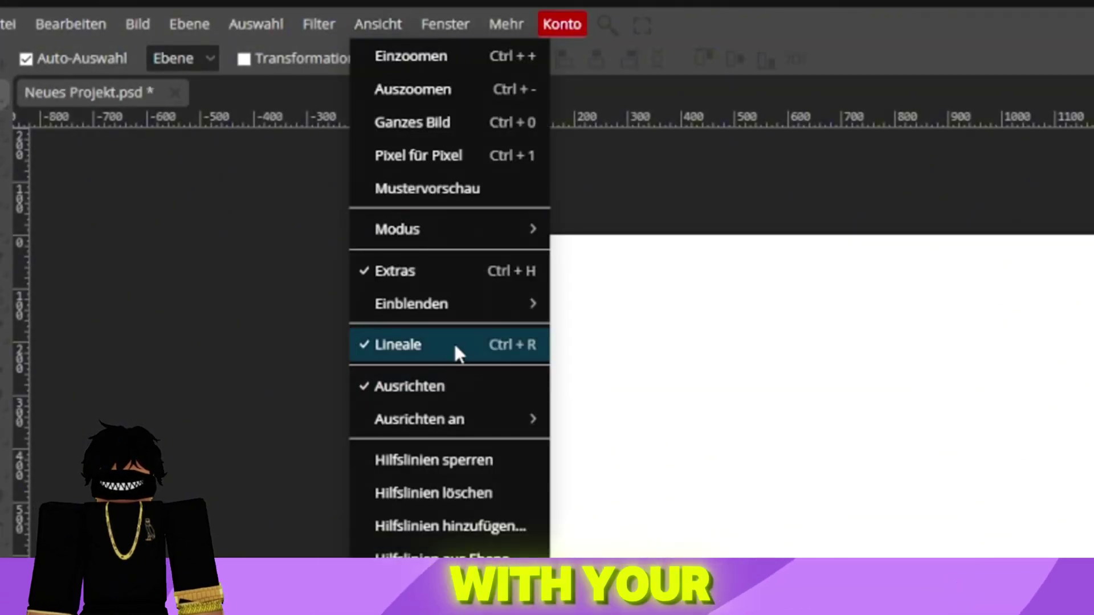
pyautogui.click(453, 343)
pyautogui.click(377, 24)
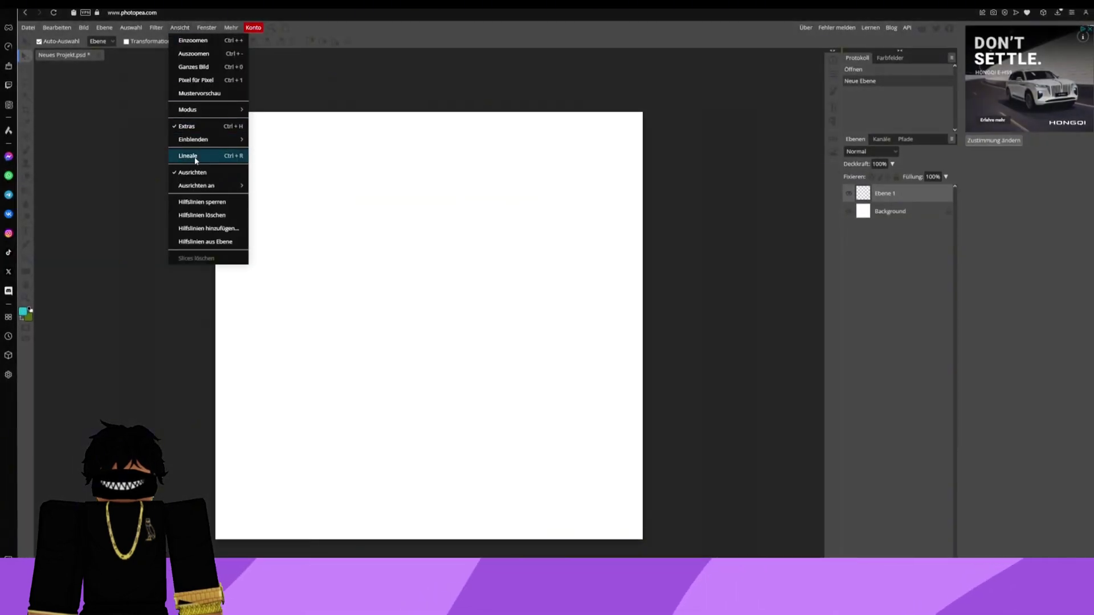
pyautogui.click(198, 155)
# Step: Place one horizontal and one vertical guide crossing at the centre of the canvas, at 1000 px
pyautogui.moveTo(431, 67); pyautogui.dragTo(446, 330)
pyautogui.moveTo(37, 344); pyautogui.dragTo(430, 373)
pyautogui.scroll(1, 408, 344)
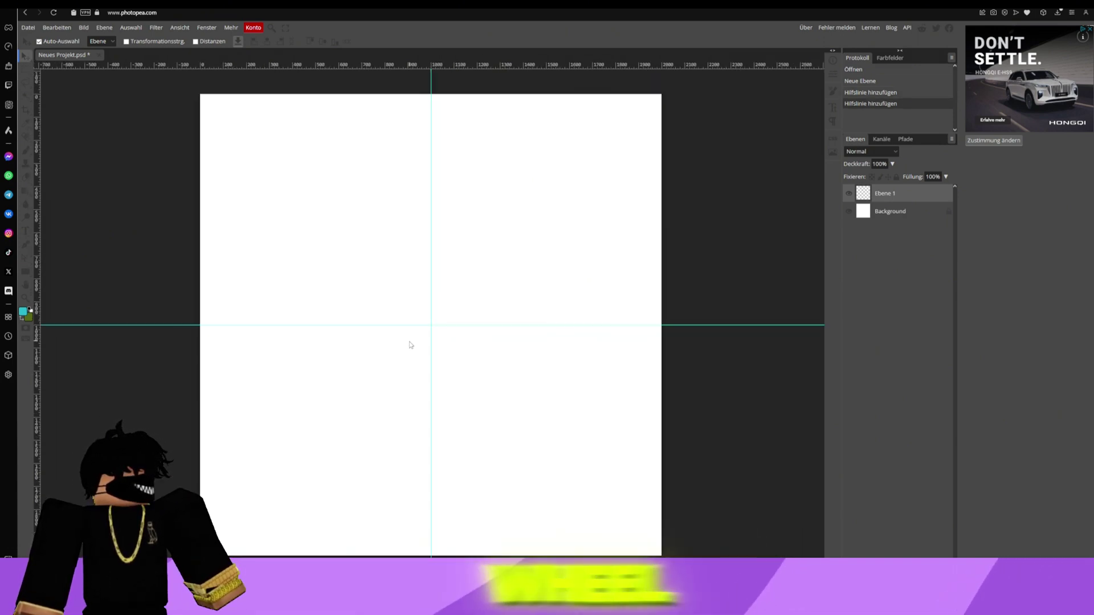
pyautogui.hscroll(-1, 411, 344)
pyautogui.hscroll(1, 410, 344)
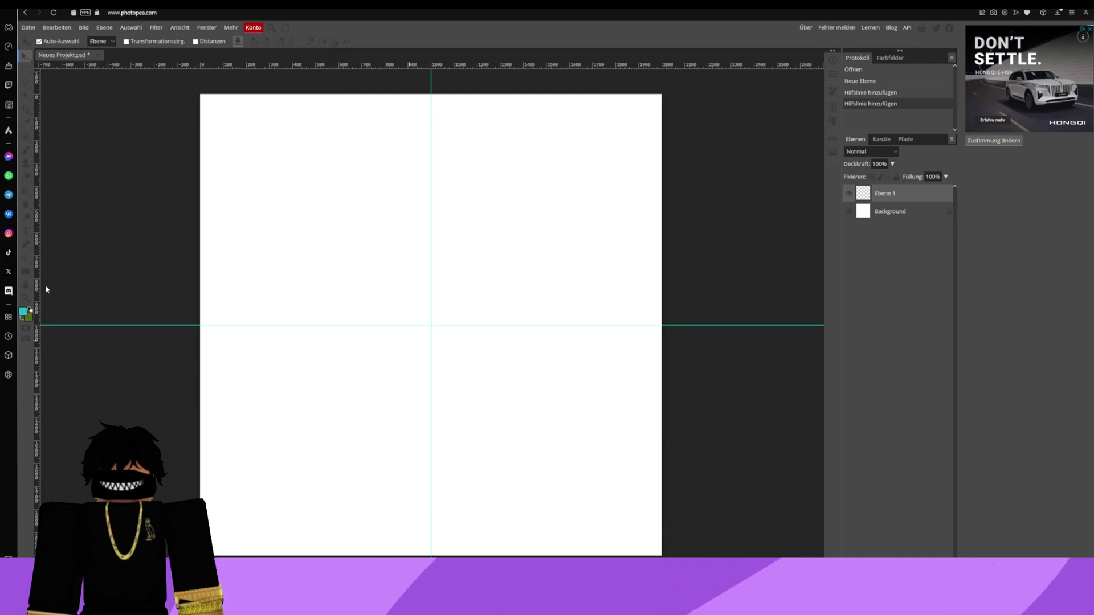
# Step: Draw a black ellipse about 1900 px wide, centred on the guide intersection and nearly filling the canvas
pyautogui.rightClick(26, 272)
pyautogui.click(63, 285)
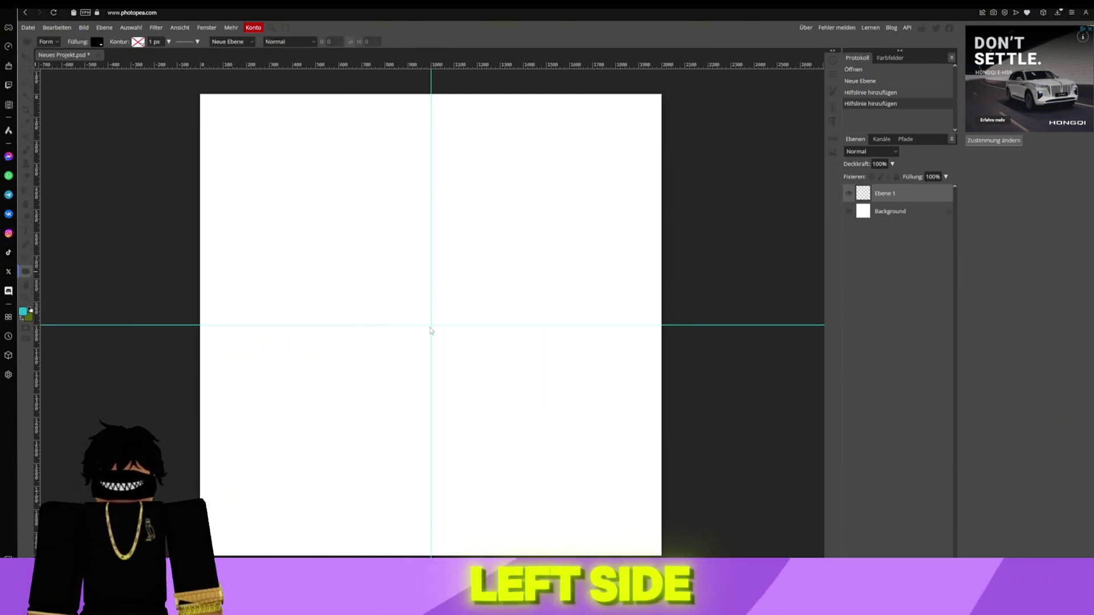
pyautogui.rightClick(28, 273)
pyautogui.click(60, 286)
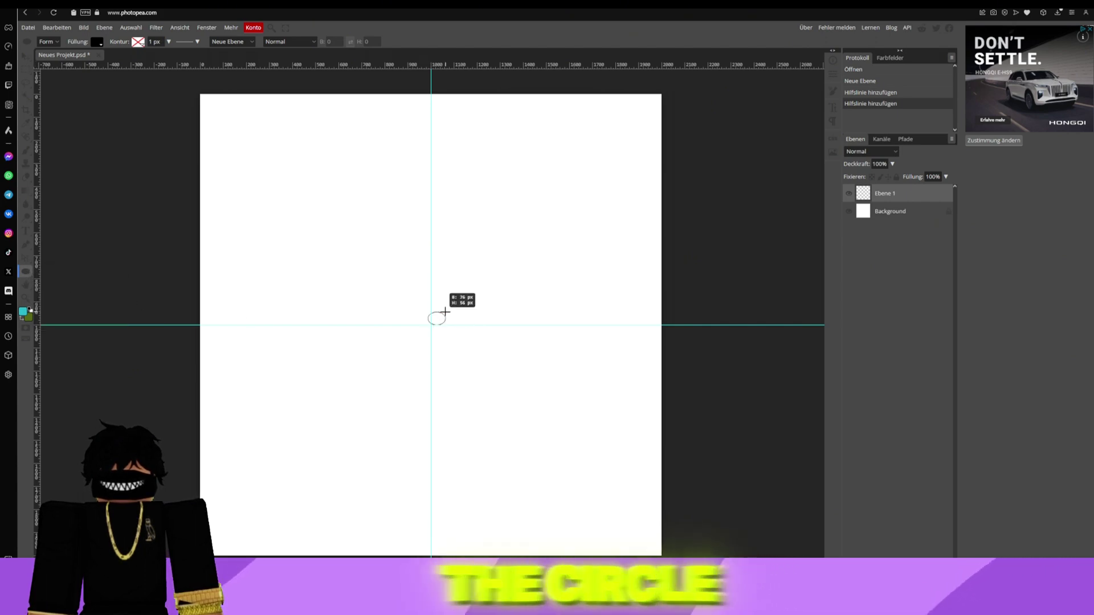
pyautogui.moveTo(497, 261); pyautogui.dragTo(645, 120)
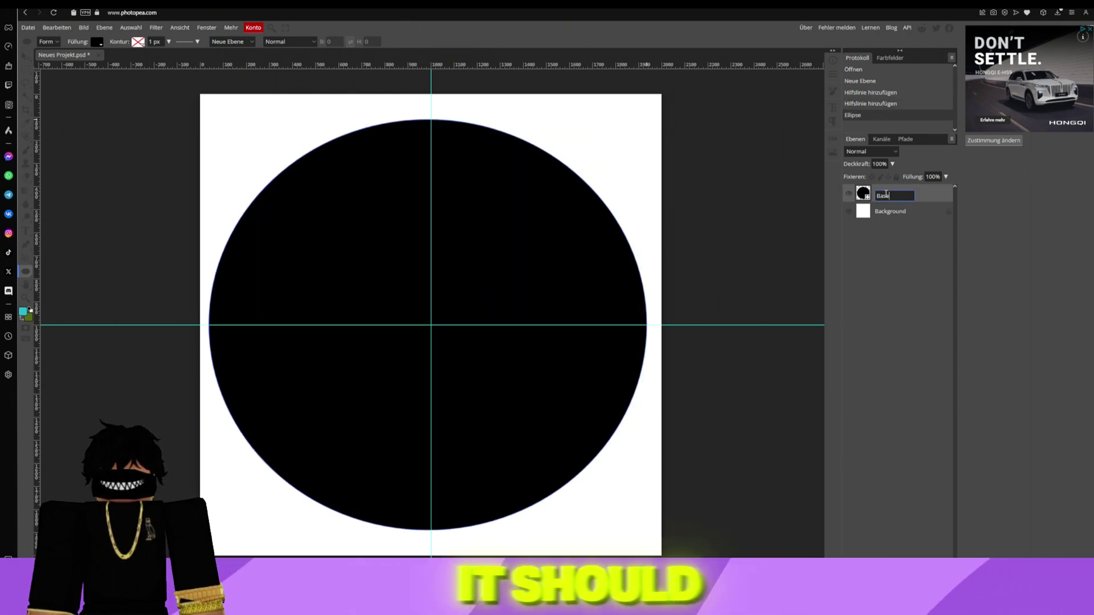
# Step: Rename the ellipse layer as Base
pyautogui.click(886, 194)
pyautogui.write('Base')
pyautogui.press('Return')
# Step: Duplicate the Base layer and rename the copy as Border
pyautogui.rightClick(867, 193)
pyautogui.click(906, 235)
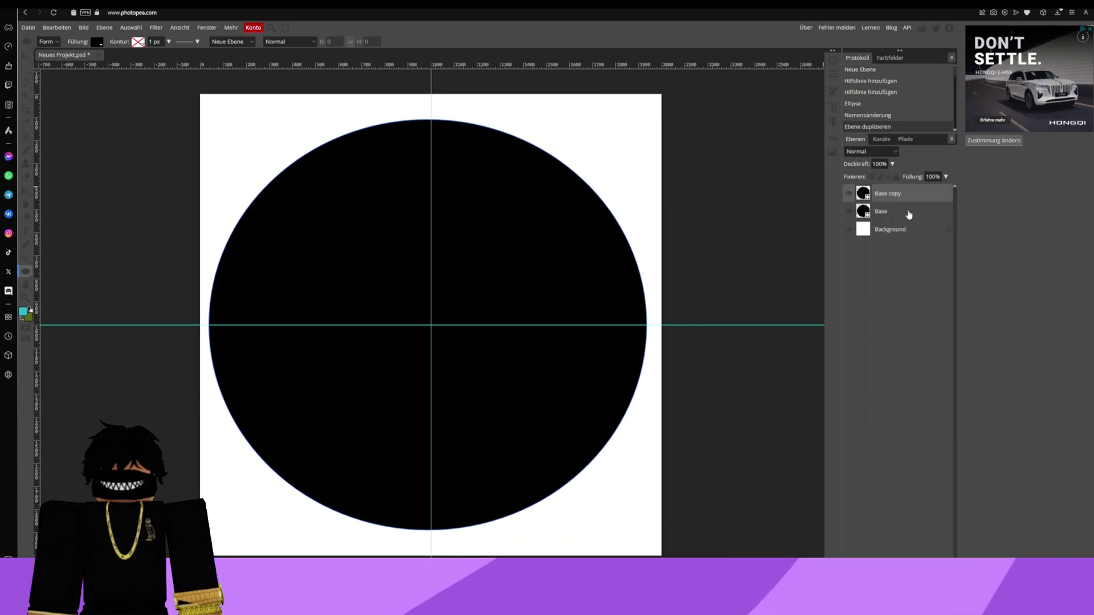
pyautogui.rightClick(893, 197)
pyautogui.click(892, 193)
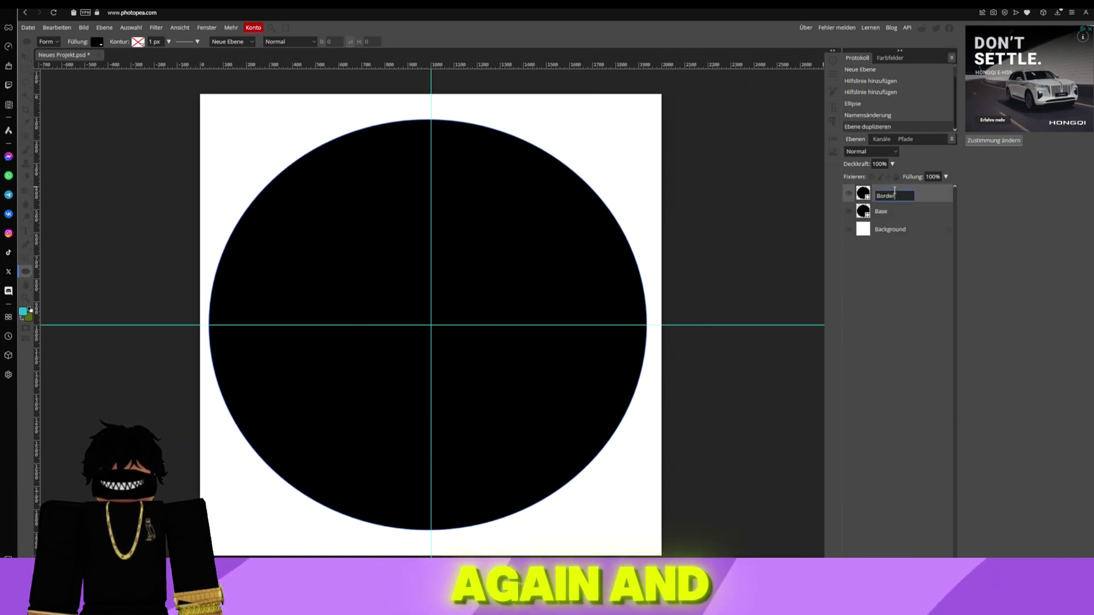
# Step: Remove the fill of the Border ellipse and give it a solid cyan stroke
pyautogui.click(94, 43)
pyautogui.click(118, 58)
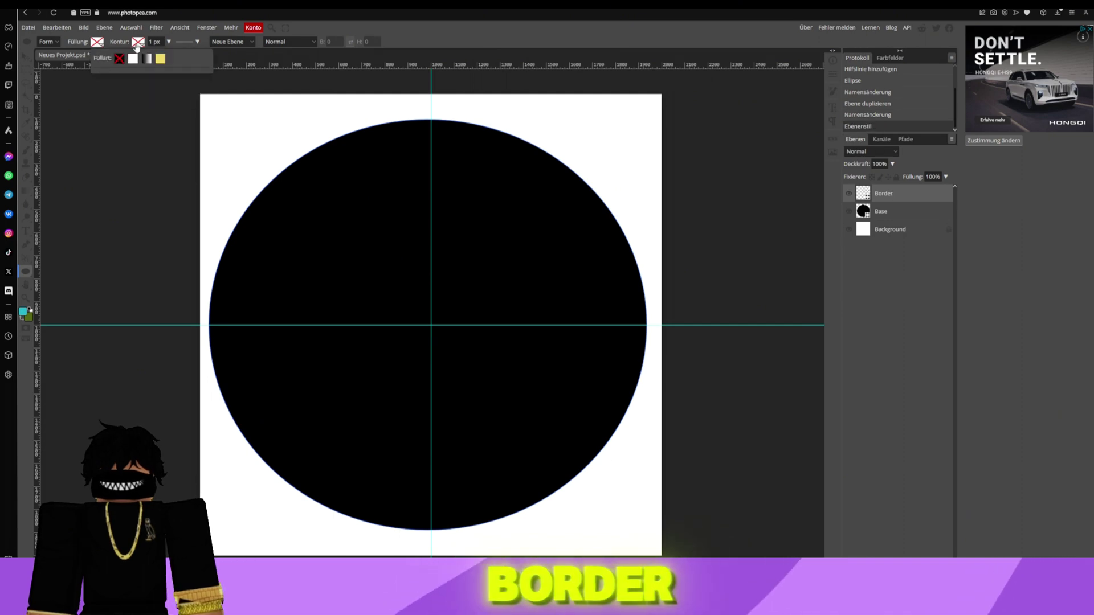
pyautogui.click(138, 43)
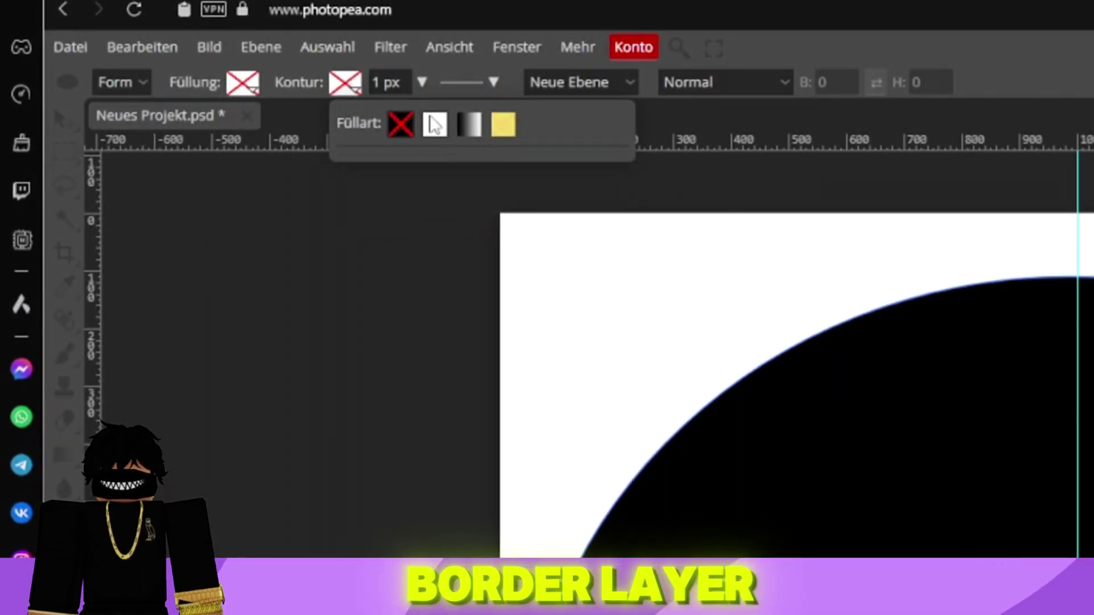
pyautogui.click(434, 124)
pyautogui.click(463, 203)
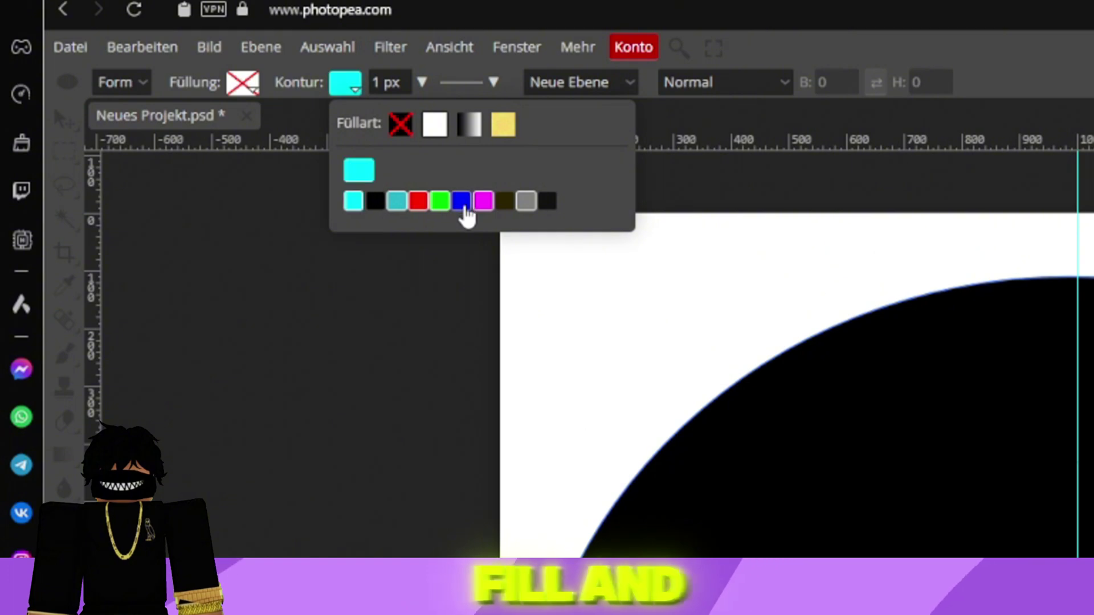
# Step: Set the Border ellipse's stroke width to 25 px
pyautogui.click(389, 84)
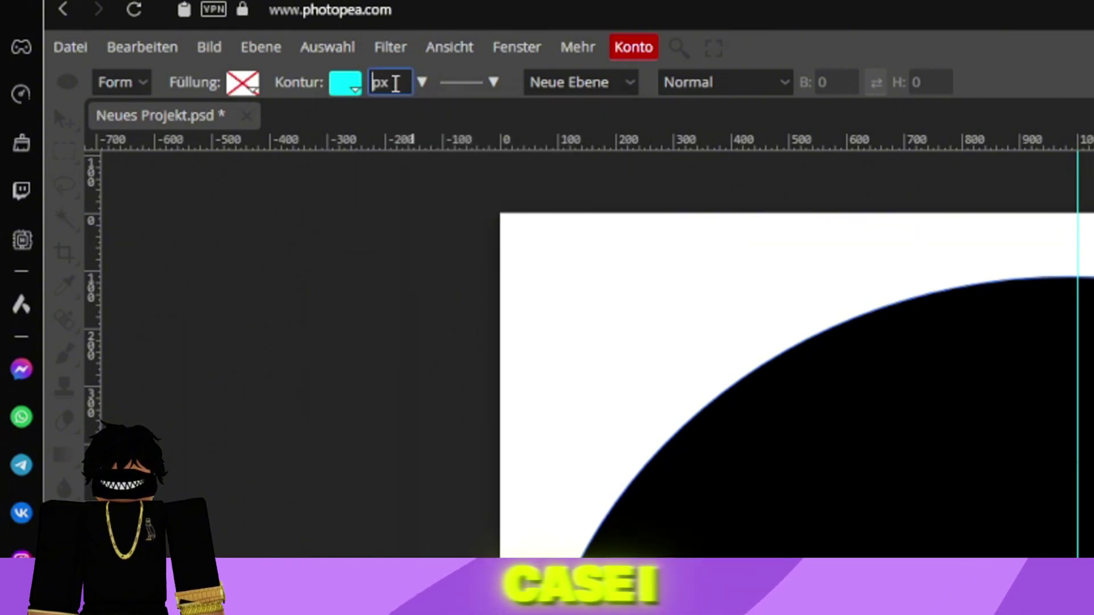
pyautogui.press('Return')
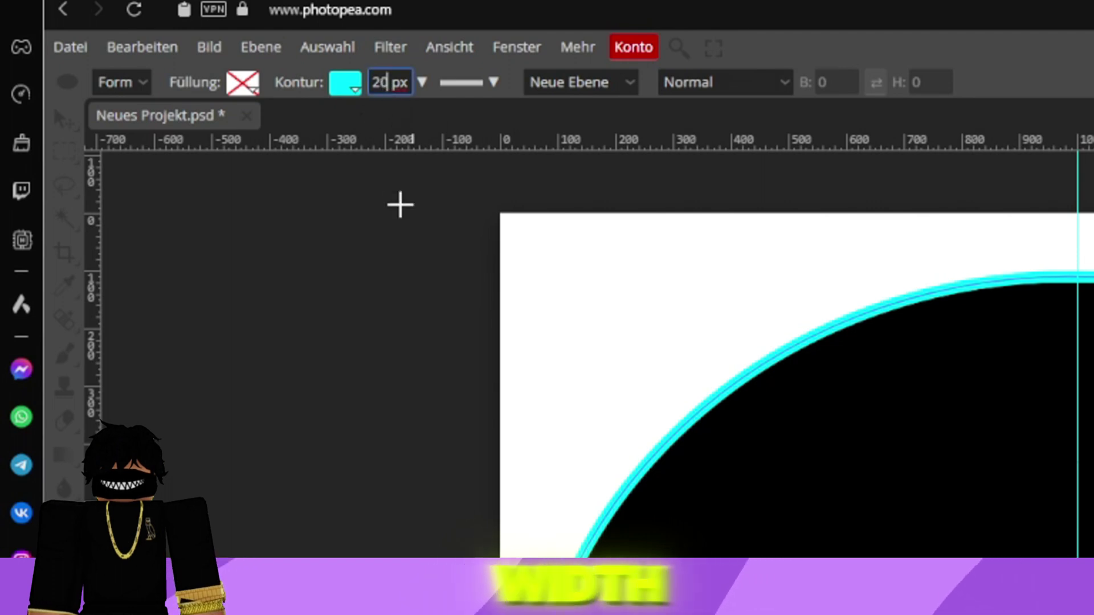
pyautogui.write('5')
pyautogui.press('Return')
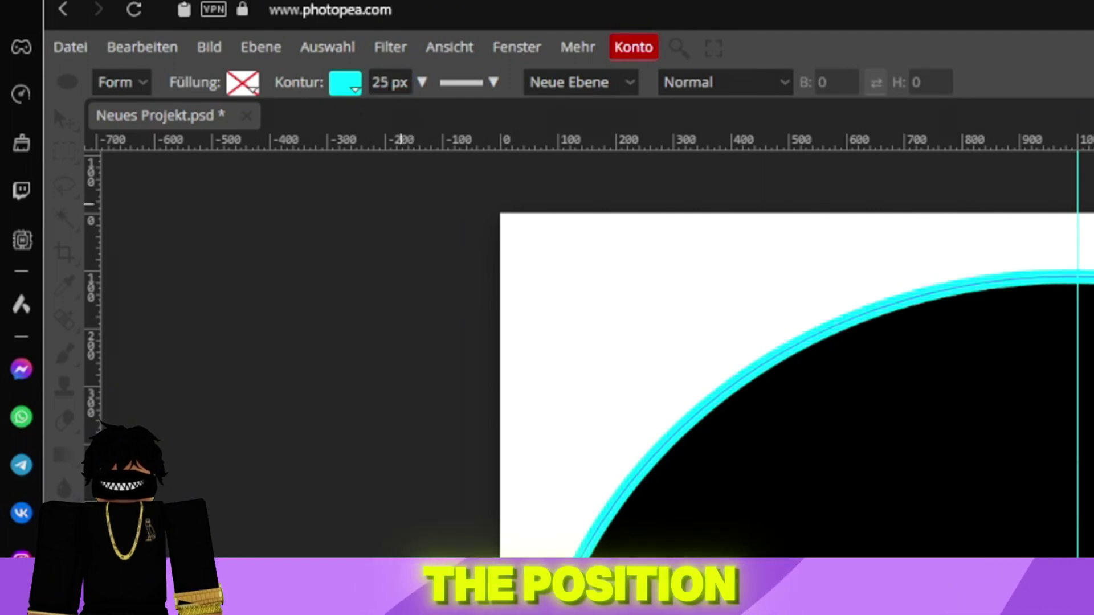
# Step: Set the stroke position of the Border ellipse to Innerhalb (inside)
pyautogui.click(538, 87)
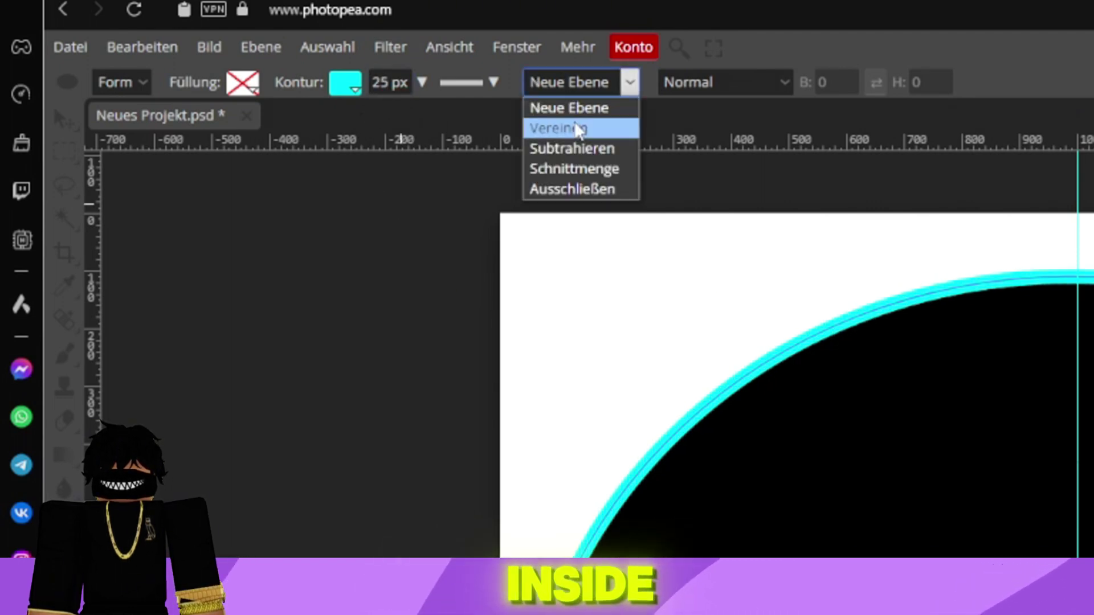
pyautogui.click(598, 86)
pyautogui.click(493, 85)
pyautogui.click(571, 122)
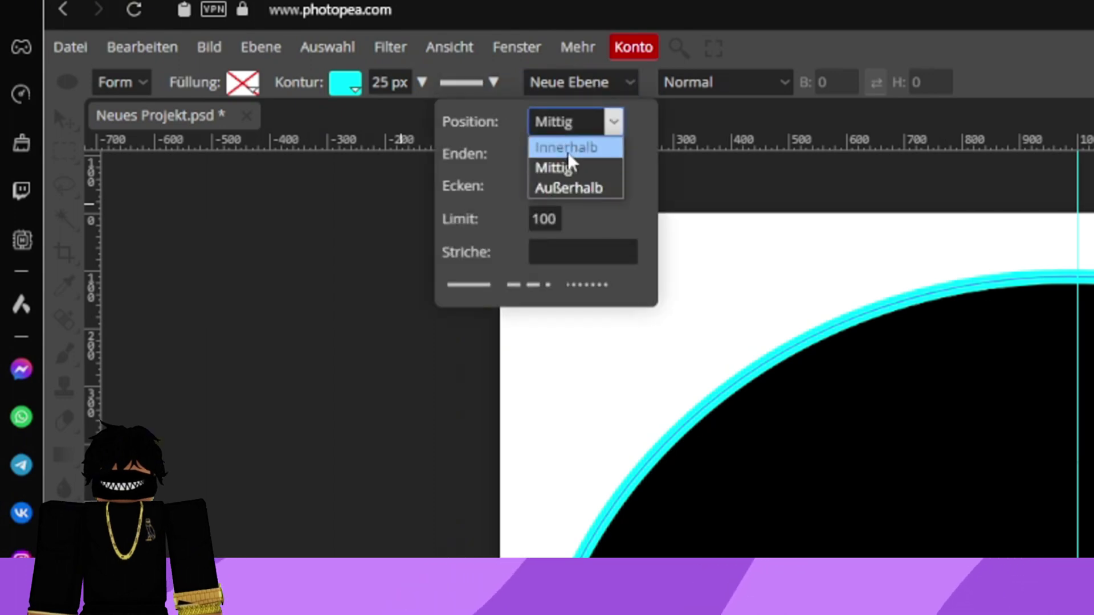
pyautogui.click(570, 144)
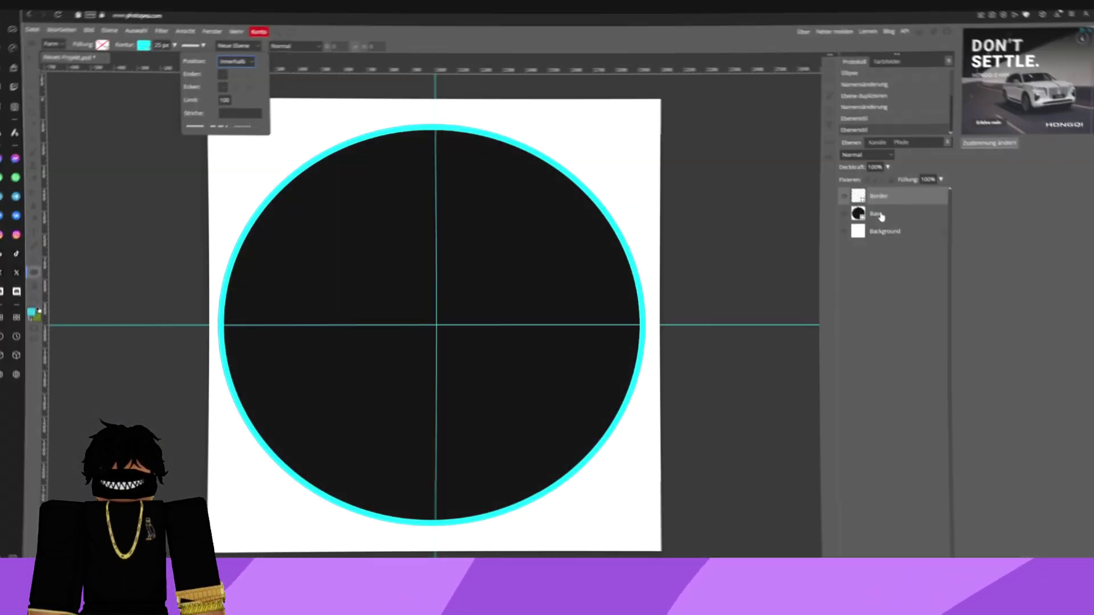
# Step: Add a new empty layer directly above the Base layer, below Border
pyautogui.click(880, 205)
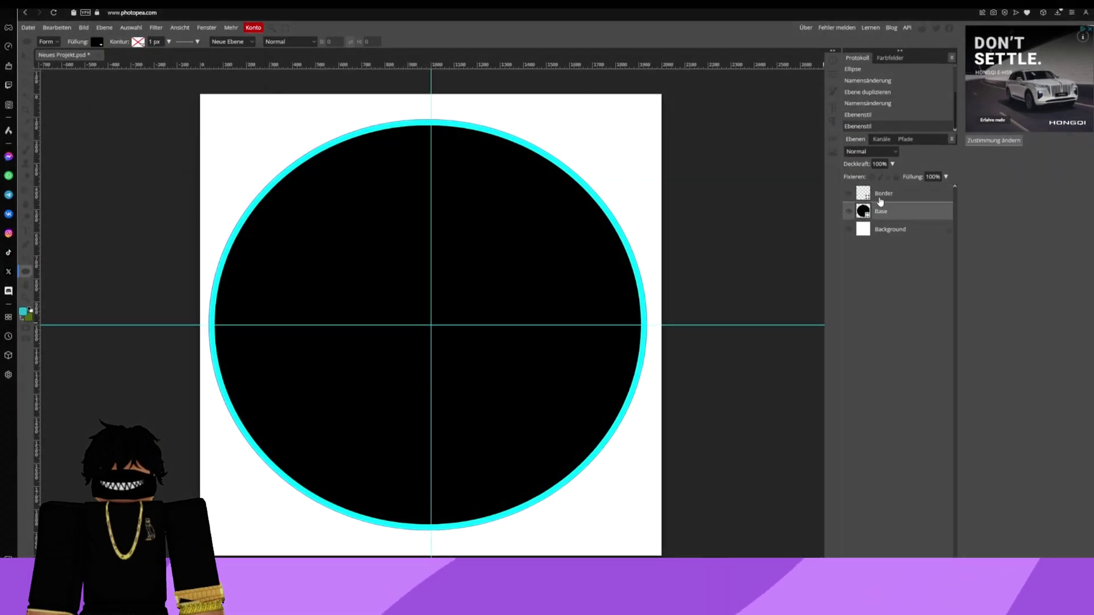
pyautogui.click(870, 194)
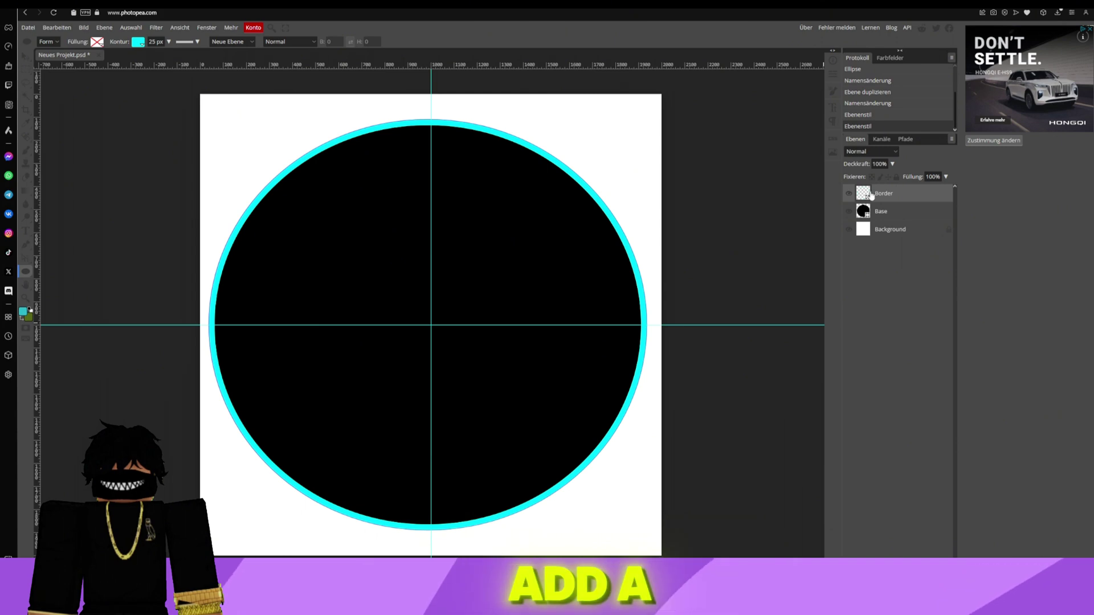
pyautogui.click(878, 213)
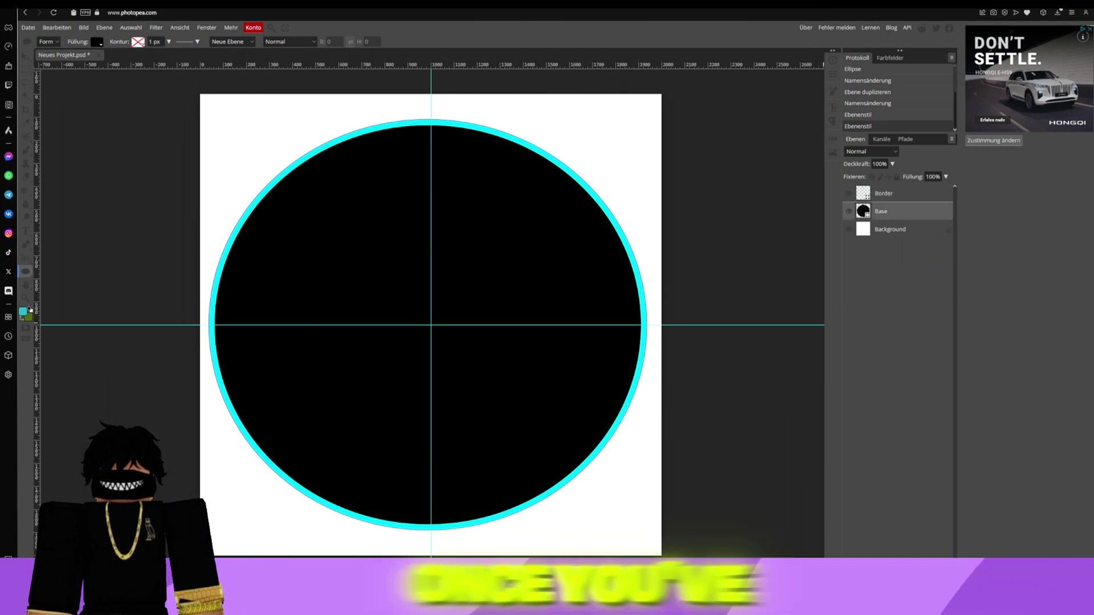
pyautogui.hotkey('ctrl', 'shift', 'n')
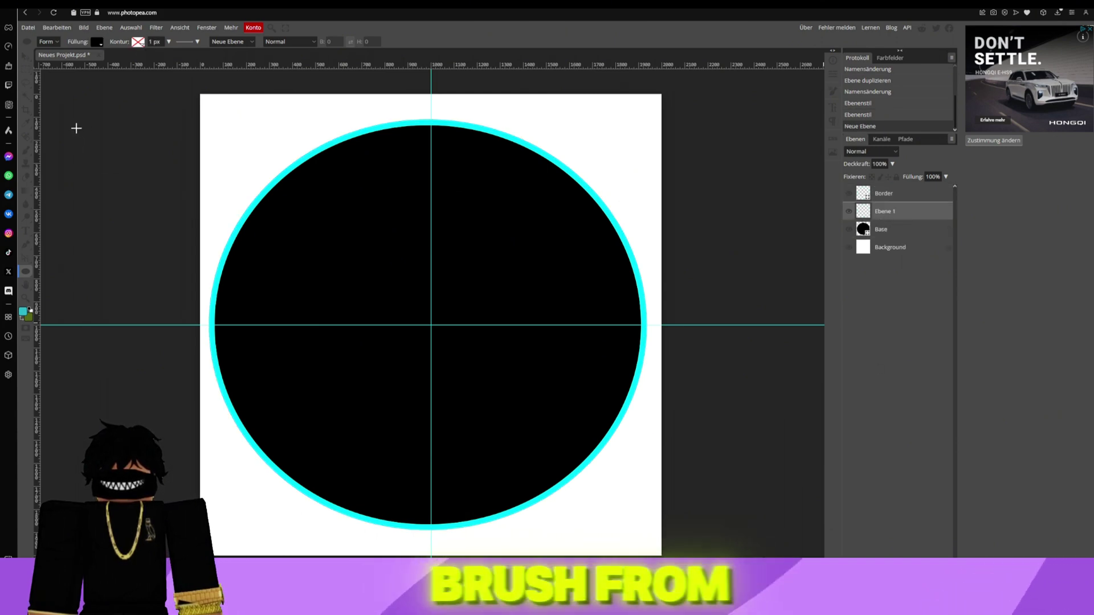
# Step: Select the Brush tool, greatly enlarge its tip and lower its hardness to the minimum
pyautogui.click(28, 150)
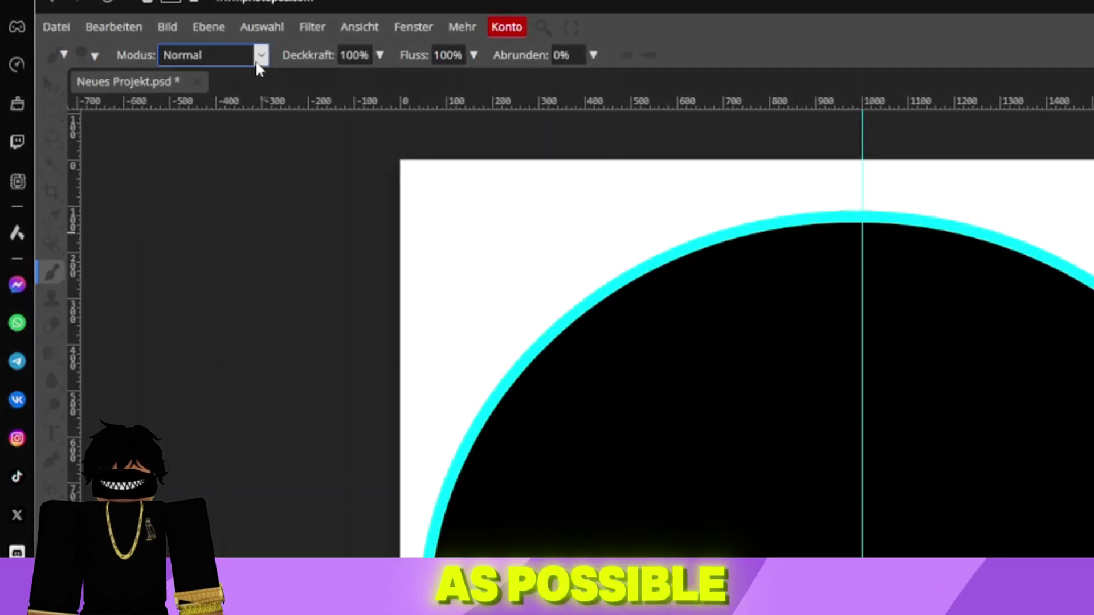
pyautogui.click(95, 56)
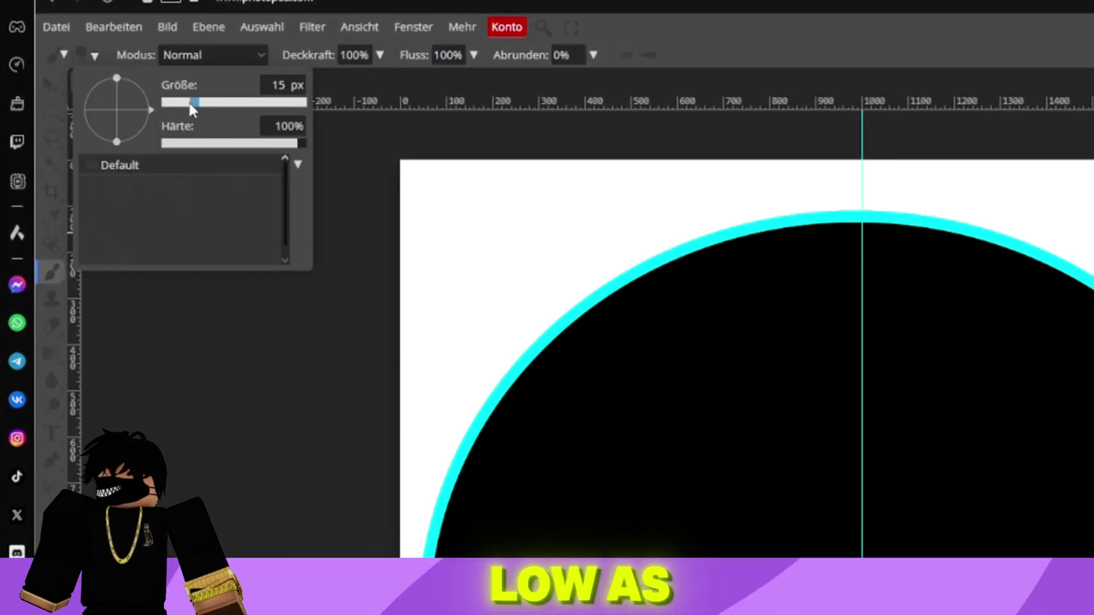
pyautogui.moveTo(192, 102); pyautogui.dragTo(306, 102)
pyautogui.moveTo(297, 143); pyautogui.dragTo(162, 144)
# Step: Set the brush opacity to 51% and its flow to 48%
pyautogui.click(353, 55)
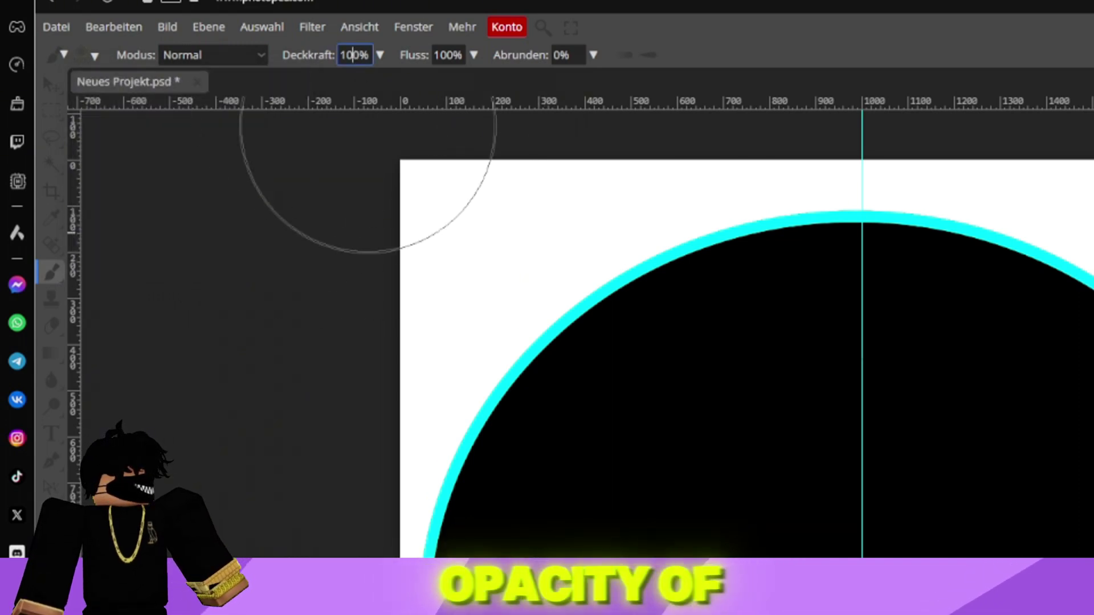
pyautogui.click(360, 56)
pyautogui.press('BackSpace')
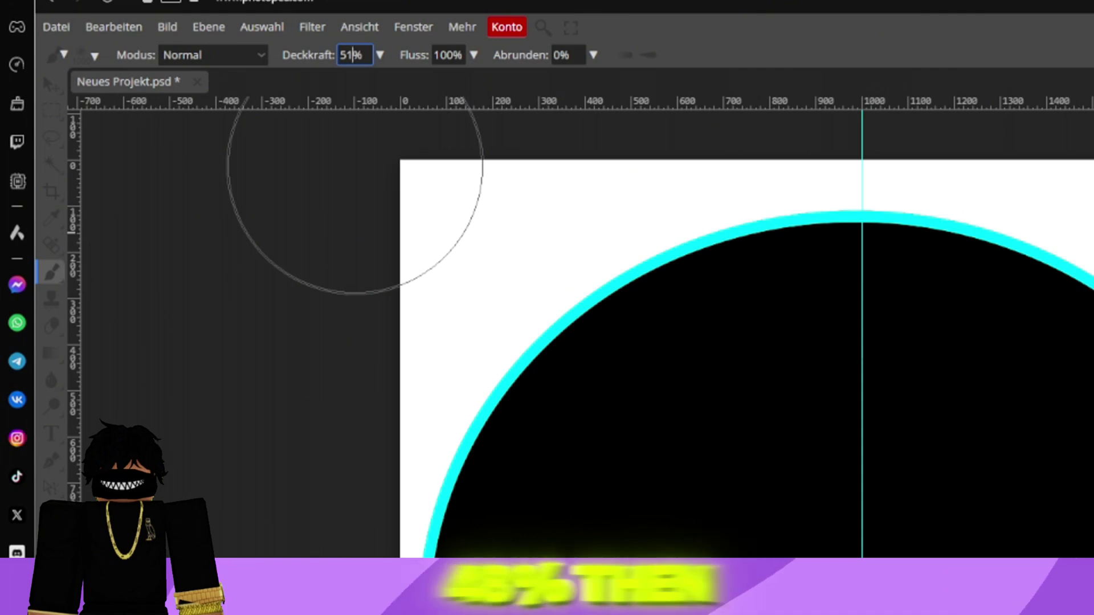
pyautogui.click(454, 55)
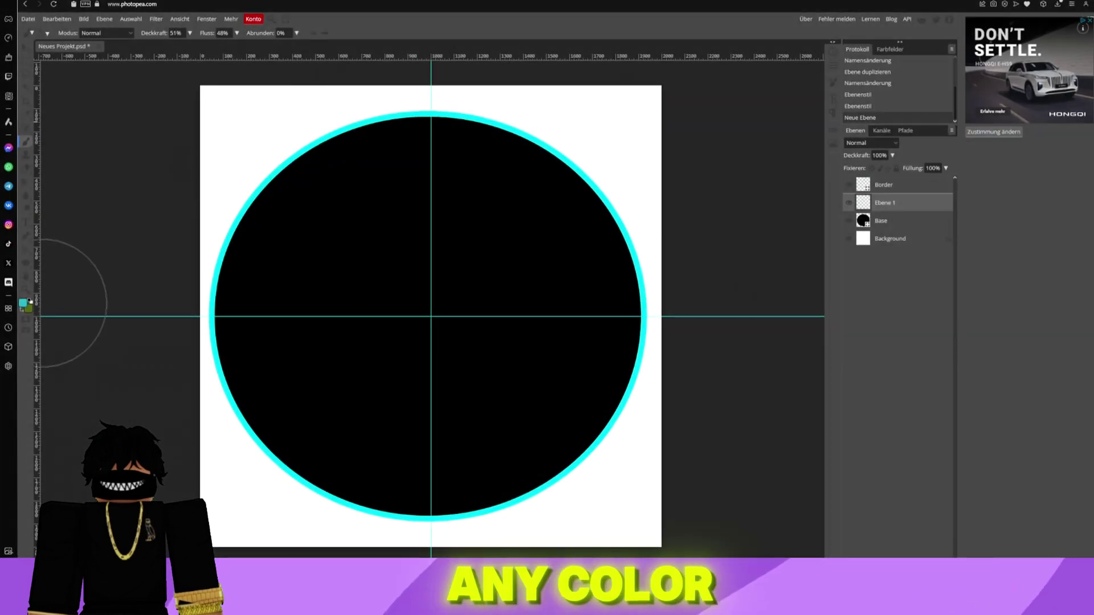
# Step: Choose a light cyan foreground colour and dab soft spots inside the circle from its upper left to its top centre
pyautogui.click(24, 305)
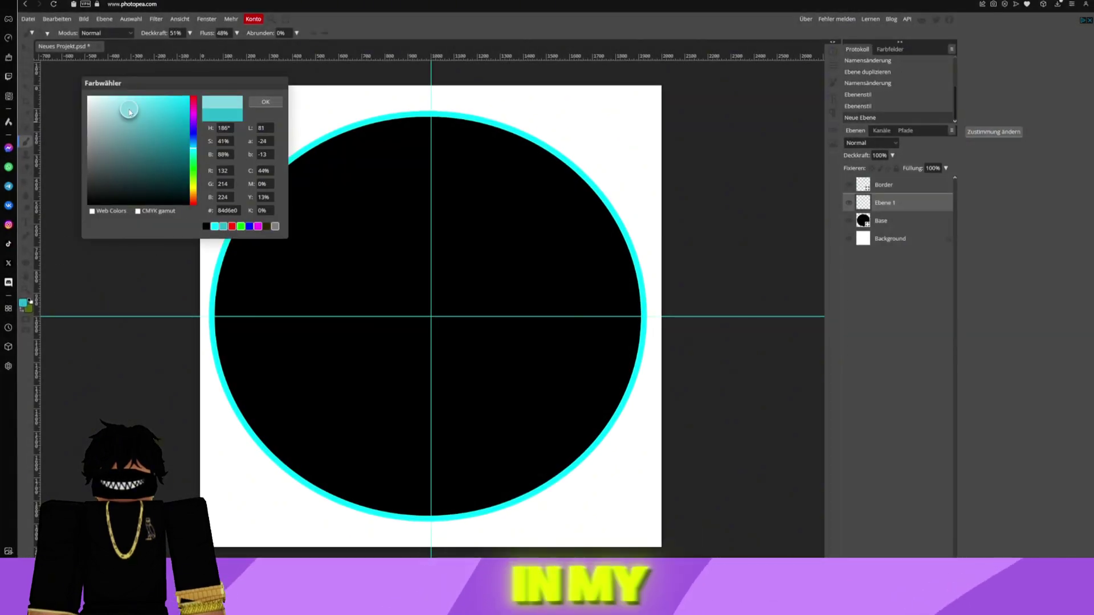
pyautogui.click(265, 102)
pyautogui.moveTo(318, 208); pyautogui.dragTo(382, 179)
pyautogui.click(383, 179)
pyautogui.click(424, 179)
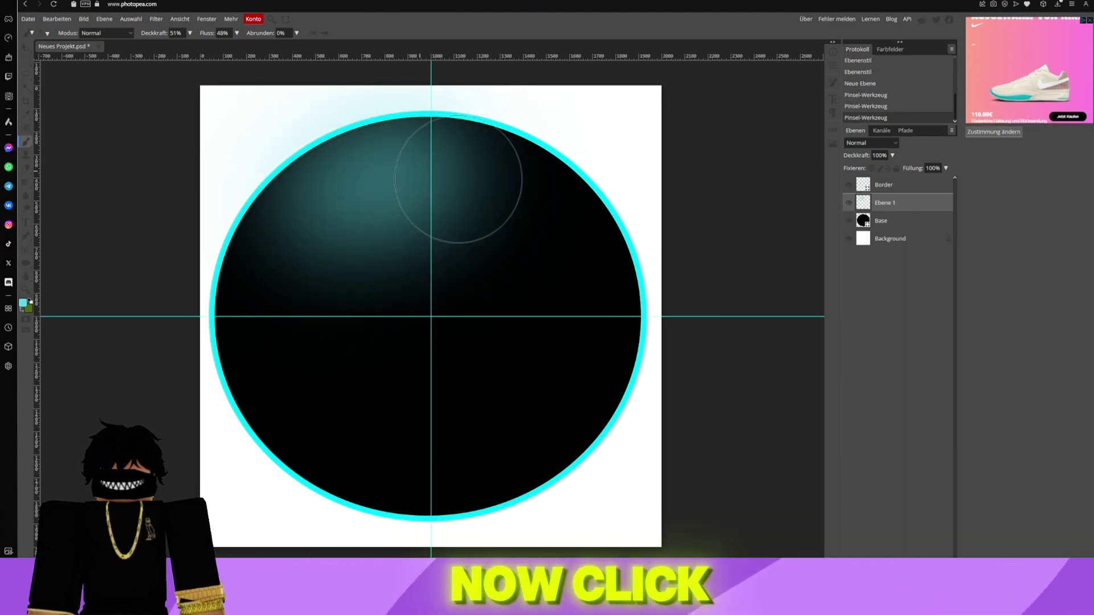
# Step: Dab the soft light cyan brush clockwise around the rest of the circle, keeping just inside the border
pyautogui.click(473, 200)
pyautogui.click(513, 217)
pyautogui.click(547, 251)
pyautogui.click(567, 285)
pyautogui.click(574, 347)
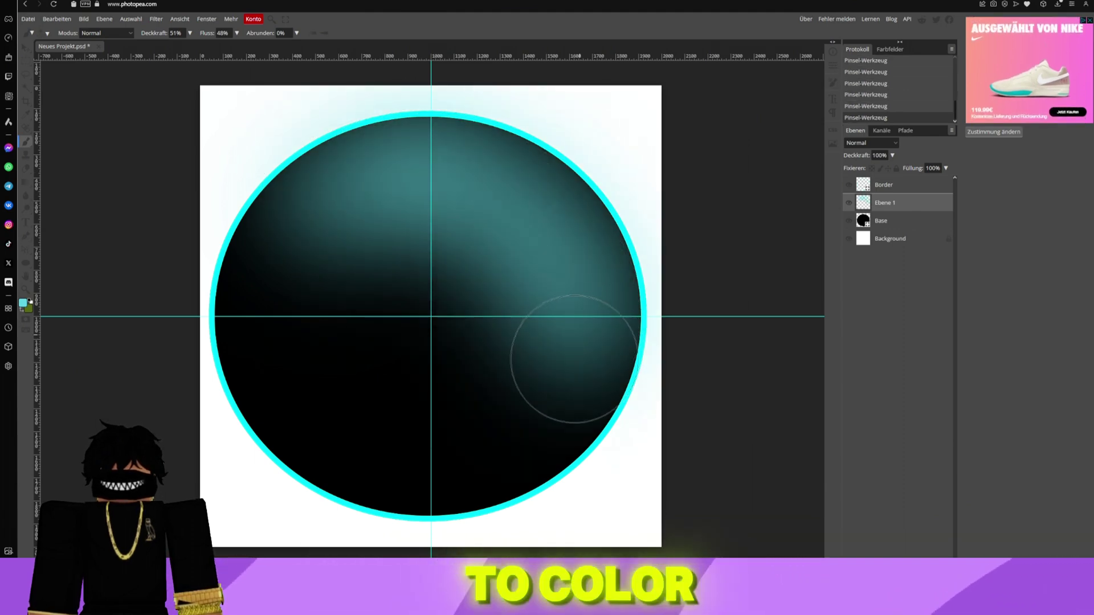
pyautogui.click(554, 391)
pyautogui.click(524, 429)
pyautogui.click(474, 439)
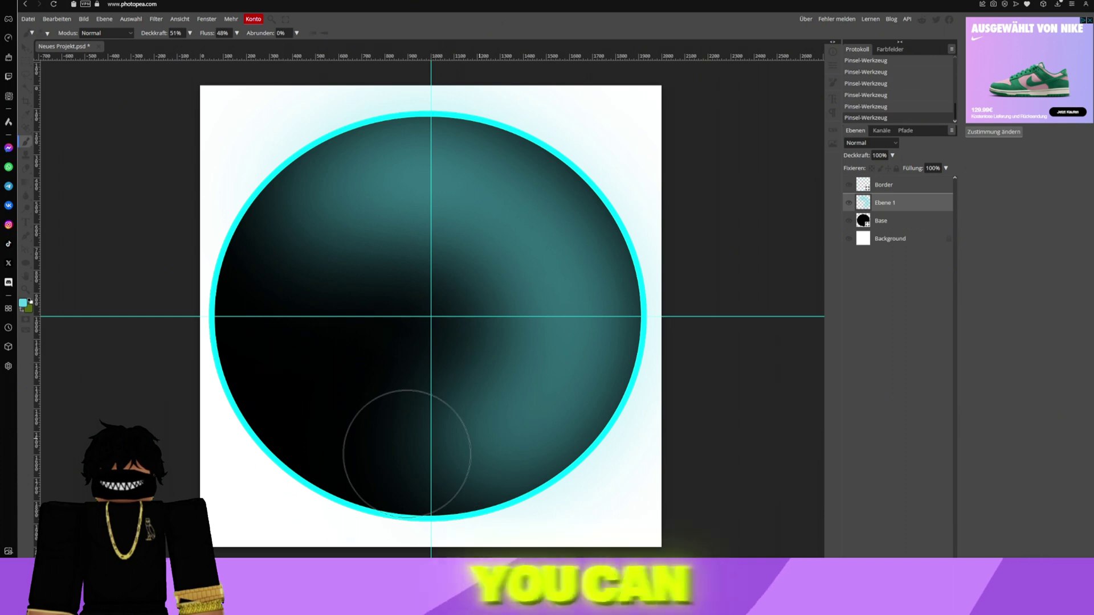
pyautogui.click(399, 450)
pyautogui.click(319, 418)
pyautogui.click(285, 365)
pyautogui.click(276, 302)
# Step: Brush soft light cyan strokes across the middle of the circle to build a glow that is brightest at the centre
pyautogui.click(367, 317)
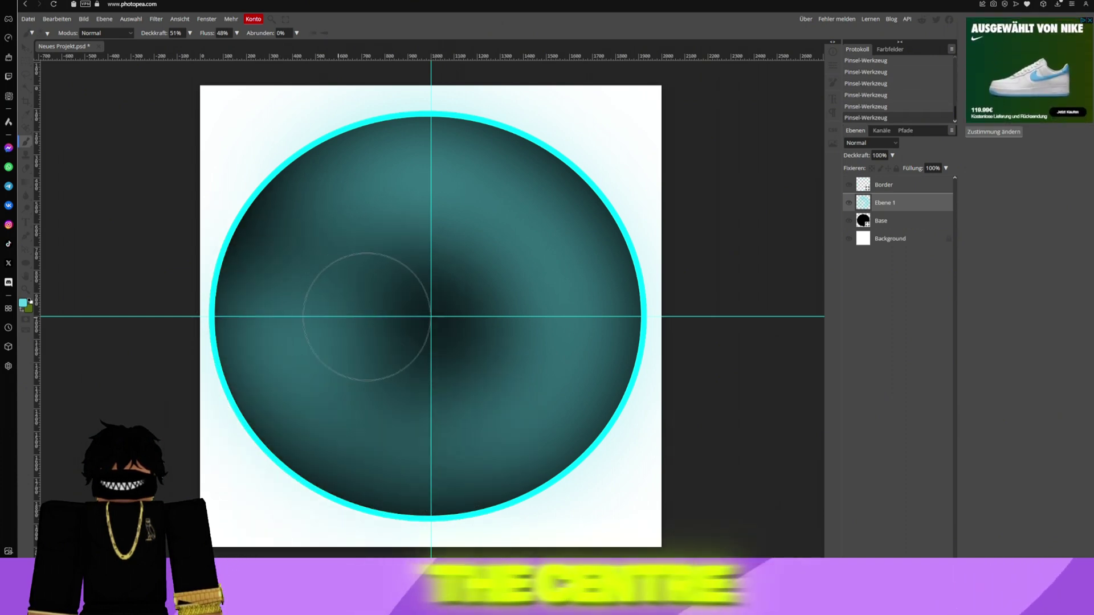
pyautogui.moveTo(367, 317); pyautogui.dragTo(471, 332)
pyautogui.moveTo(435, 262)
pyautogui.mouseDown()
pyautogui.moveTo(302, 225)
pyautogui.moveTo(294, 252)
pyautogui.mouseUp()
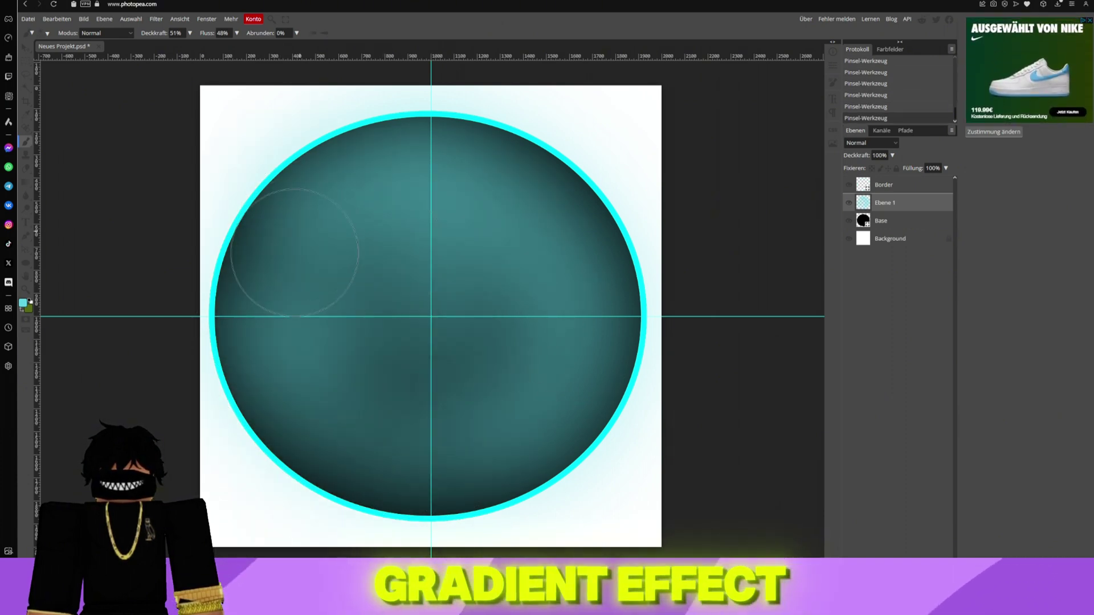
pyautogui.moveTo(279, 302)
pyautogui.mouseDown()
pyautogui.moveTo(387, 388)
pyautogui.moveTo(371, 429)
pyautogui.moveTo(457, 431)
pyautogui.moveTo(489, 362)
pyautogui.mouseUp()
pyautogui.moveTo(431, 319)
pyautogui.mouseDown()
pyautogui.moveTo(421, 307)
pyautogui.moveTo(432, 308)
pyautogui.mouseUp()
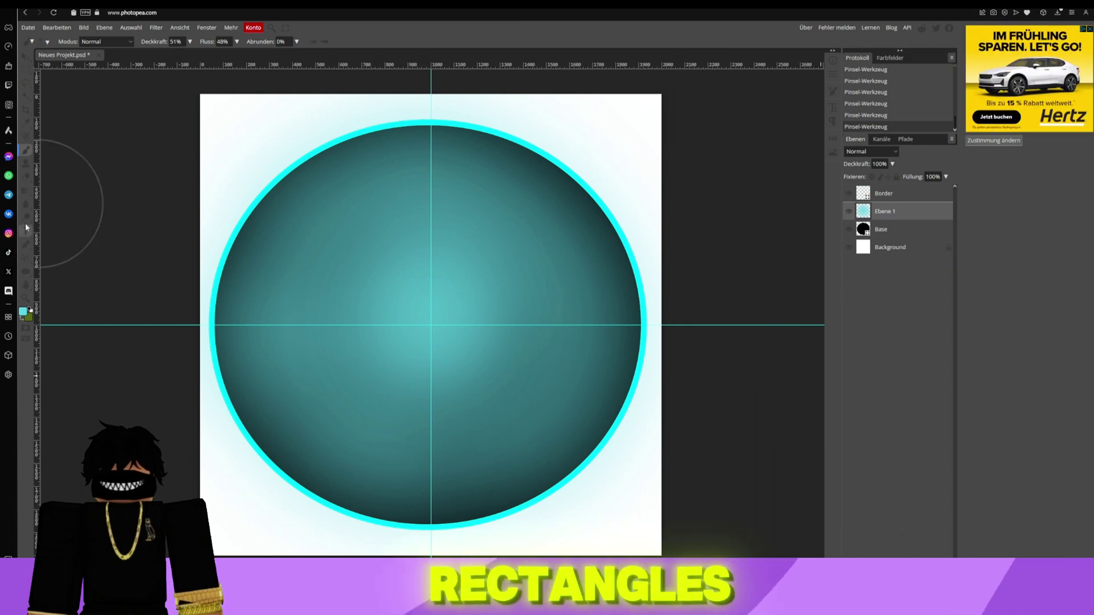
# Step: Draw two wide black rectangles across the circle, one in the upper half and one directly below the horizontal guide
pyautogui.rightClick(25, 272)
pyautogui.click(57, 271)
pyautogui.moveTo(245, 215); pyautogui.dragTo(621, 297)
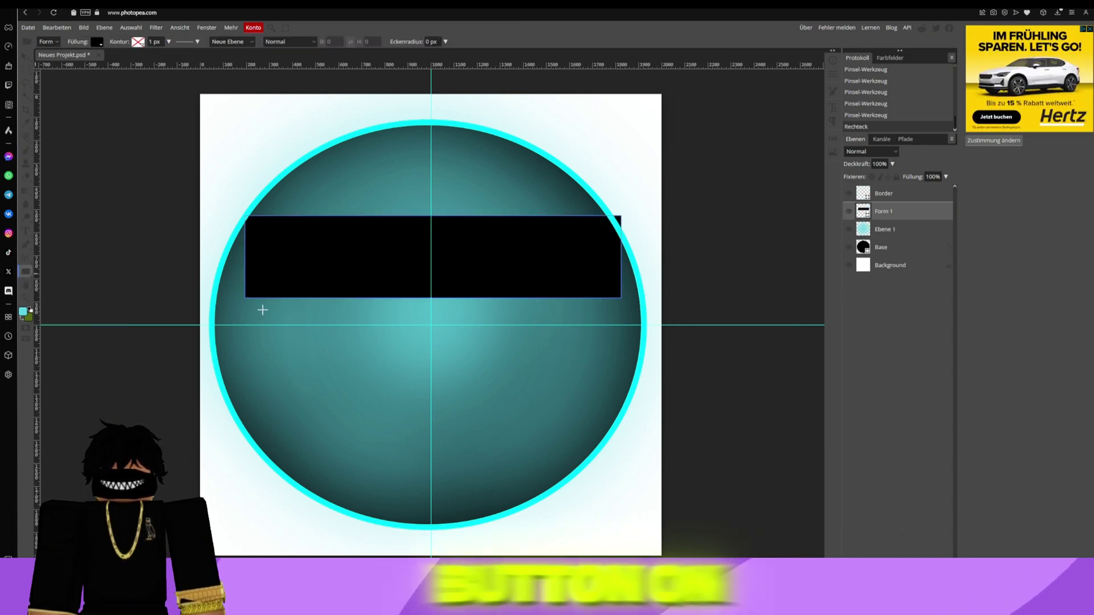
pyautogui.moveTo(622, 402); pyautogui.dragTo(625, 403)
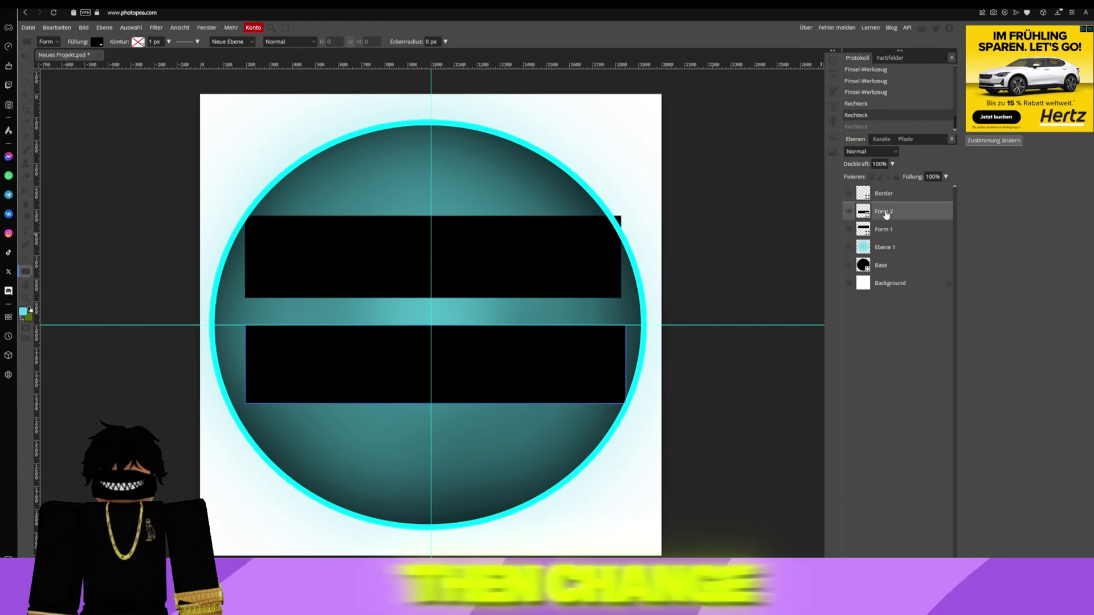
# Step: Scale both black rectangles to about 113% so that each spans the full width of the circle
pyautogui.hotkey('ctrl', 't')
pyautogui.moveTo(245, 364); pyautogui.dragTo(215, 362)
pyautogui.moveTo(625, 364); pyautogui.dragTo(645, 363)
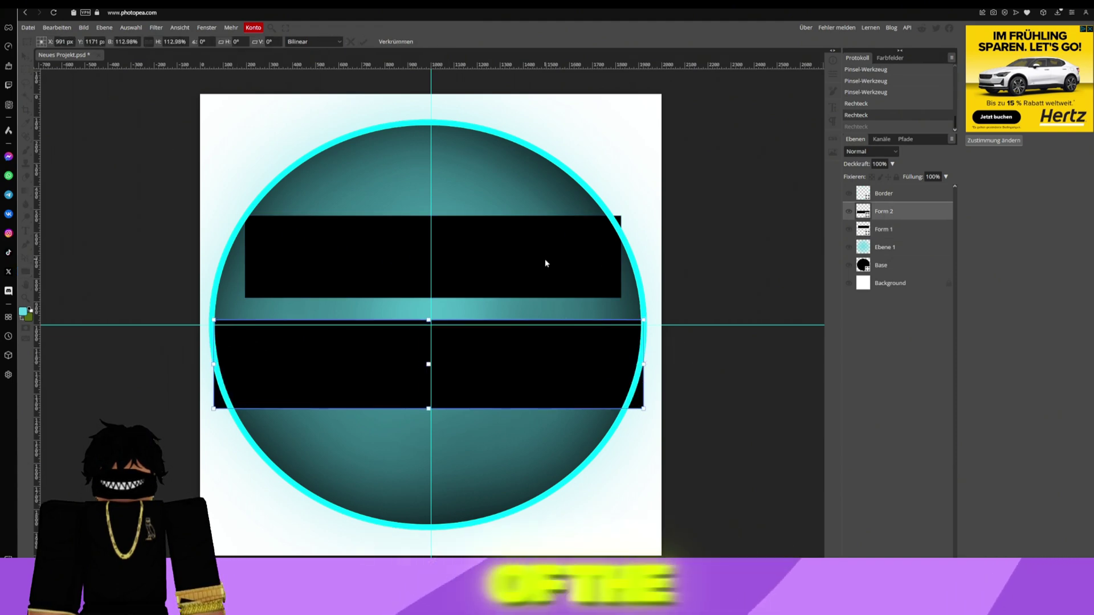
pyautogui.press('Return')
pyautogui.click(886, 229)
pyautogui.hotkey('ctrl', 't')
pyautogui.moveTo(621, 257); pyautogui.dragTo(644, 257)
pyautogui.moveTo(245, 256); pyautogui.dragTo(216, 256)
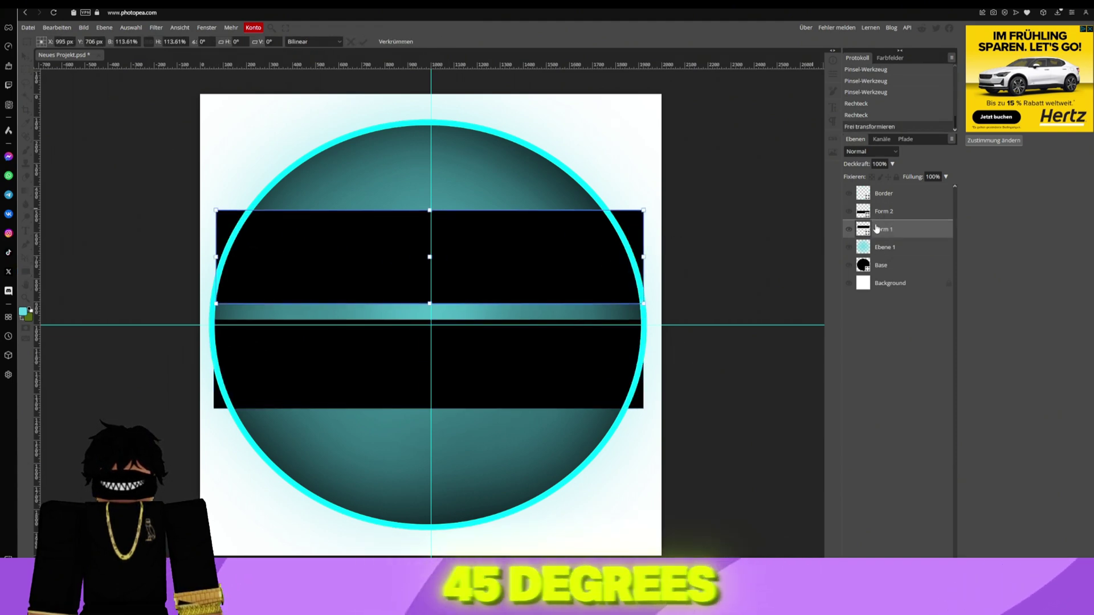
# Step: Rotate both black rectangles to an angle of -45°
pyautogui.click(833, 75)
pyautogui.moveTo(757, 143); pyautogui.dragTo(742, 143)
pyautogui.click(884, 211)
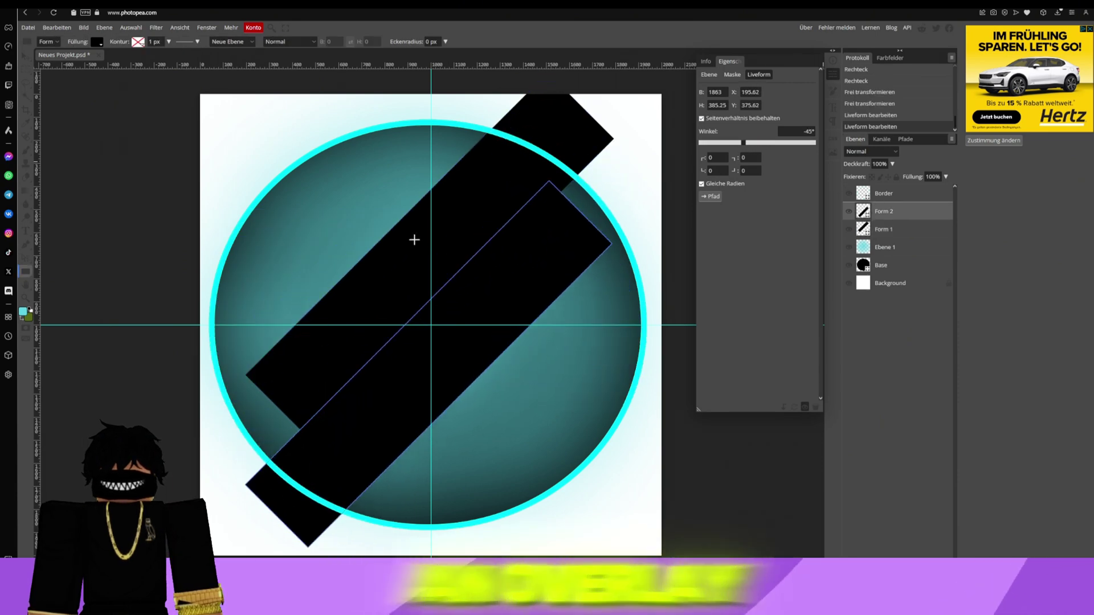
# Step: Reposition the two diagonal bars so they cross the circle in parallel with a gap between them
pyautogui.click(904, 225)
pyautogui.hotkey('ctrl', 't')
pyautogui.moveTo(547, 331); pyautogui.dragTo(495, 351)
pyautogui.press('Return')
pyautogui.click(881, 214)
pyautogui.hotkey('ctrl', 't')
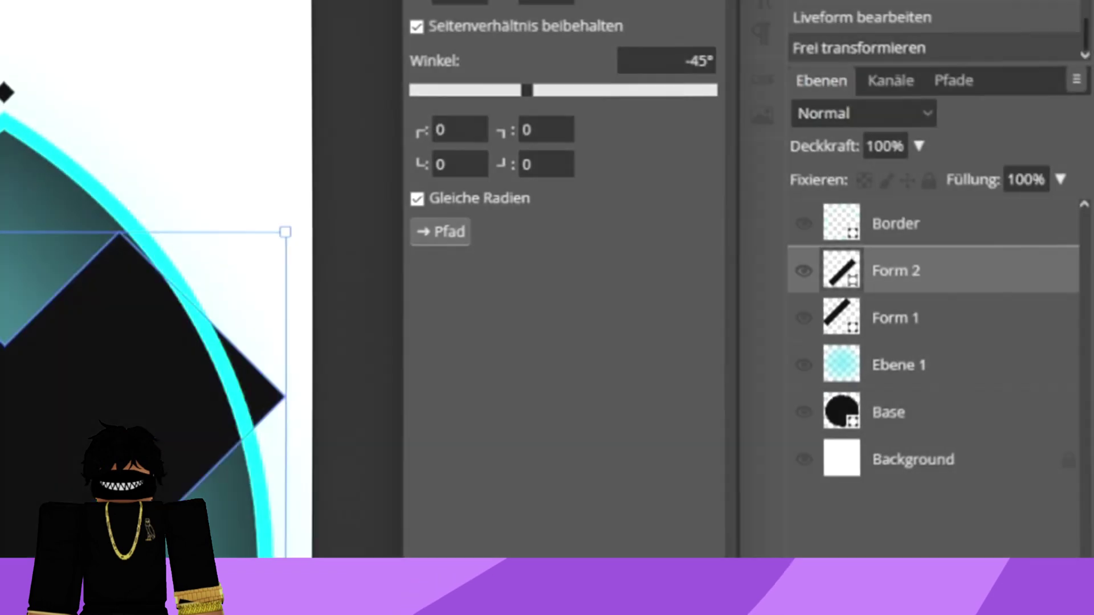
# Step: Set the blend mode of both bar layers, Form 2 and Form 1, to Überlagern (overlay)
pyautogui.click(861, 113)
pyautogui.click(846, 454)
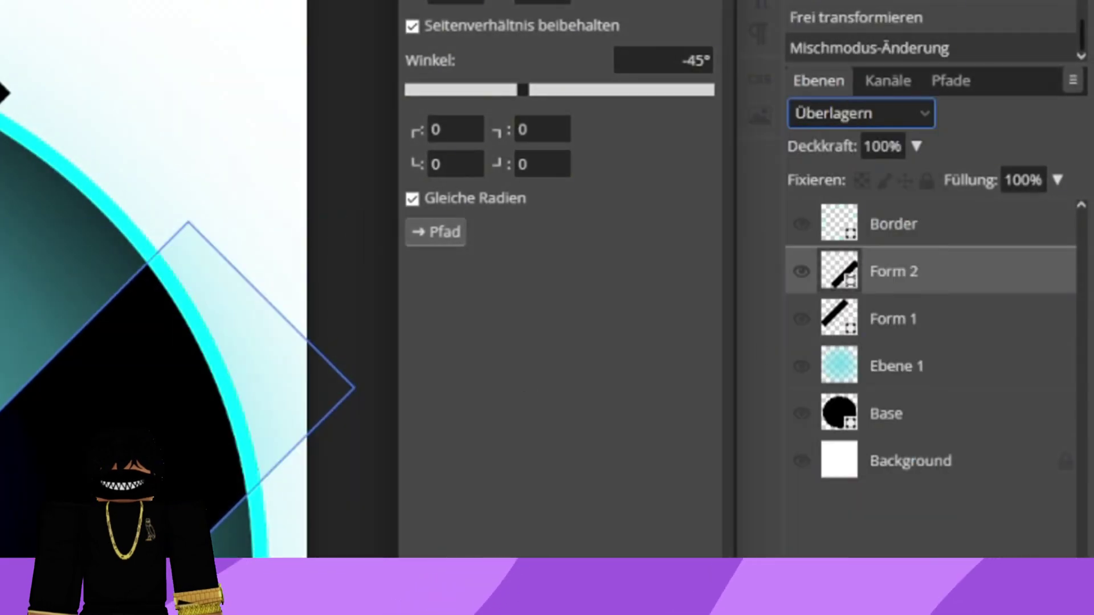
pyautogui.keyDown('ctrl'); pyautogui.click(886, 317); pyautogui.keyUp('ctrl')
pyautogui.keyDown('ctrl'); pyautogui.click(885, 277); pyautogui.keyUp('ctrl')
pyautogui.keyDown('ctrl'); pyautogui.click(884, 276); pyautogui.keyUp('ctrl')
pyautogui.click(861, 113)
pyautogui.click(844, 454)
# Step: Move the Form 2 and Form 1 layers above the Border layer
pyautogui.moveTo(878, 273)
pyautogui.mouseDown()
pyautogui.moveTo(972, 377)
pyautogui.moveTo(931, 377)
pyautogui.moveTo(931, 392)
pyautogui.mouseUp()
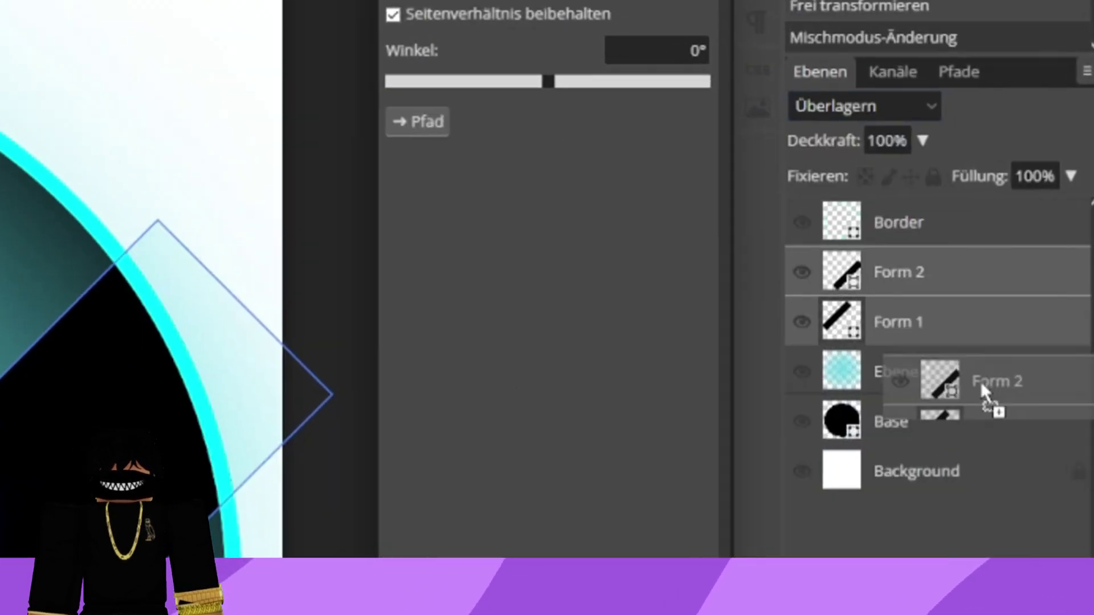
pyautogui.moveTo(905, 323); pyautogui.dragTo(919, 442)
pyautogui.moveTo(908, 372); pyautogui.dragTo(910, 222)
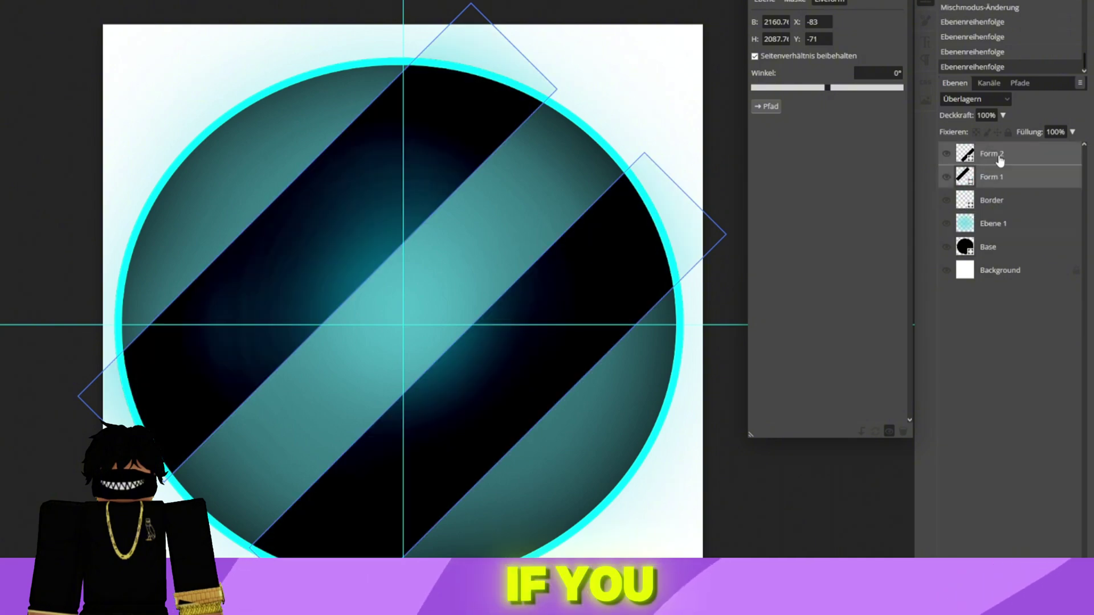
pyautogui.moveTo(741, 505); pyautogui.dragTo(732, 503)
# Step: Set the Form 2 bar's blend mode to Normal and its fill to light cyan
pyautogui.click(991, 176)
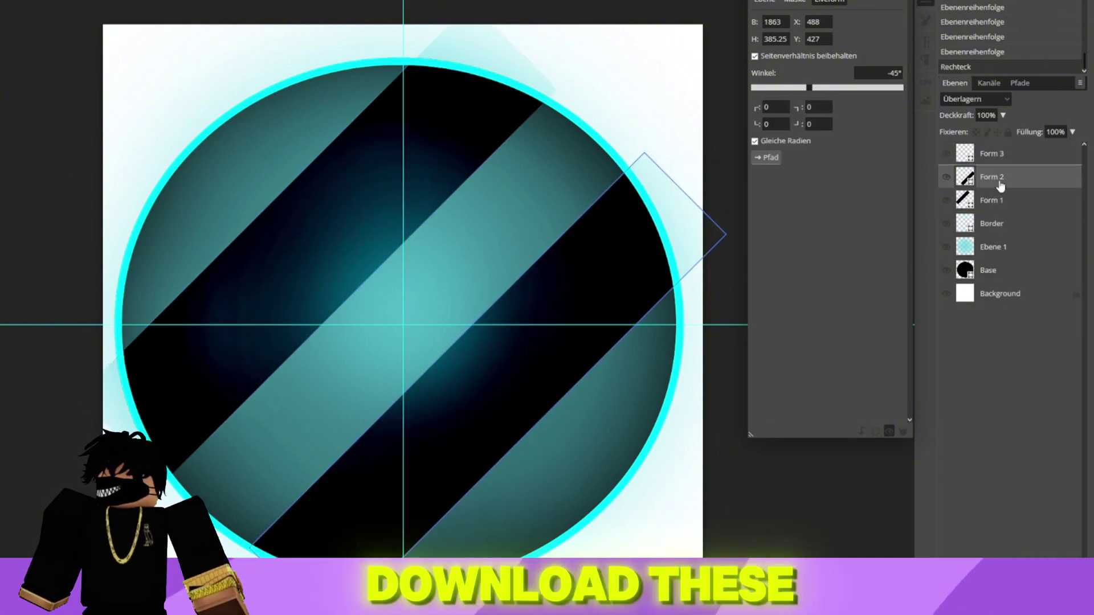
pyautogui.click(976, 99)
pyautogui.click(968, 208)
pyautogui.click(975, 99)
pyautogui.click(969, 113)
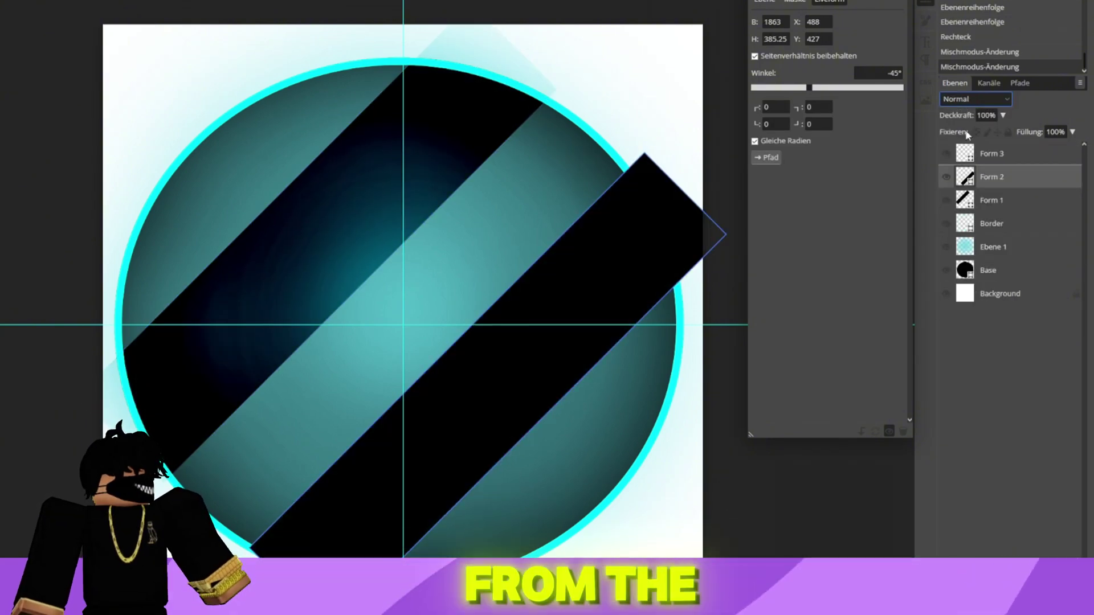
pyautogui.click(85, 1)
pyautogui.click(74, 5)
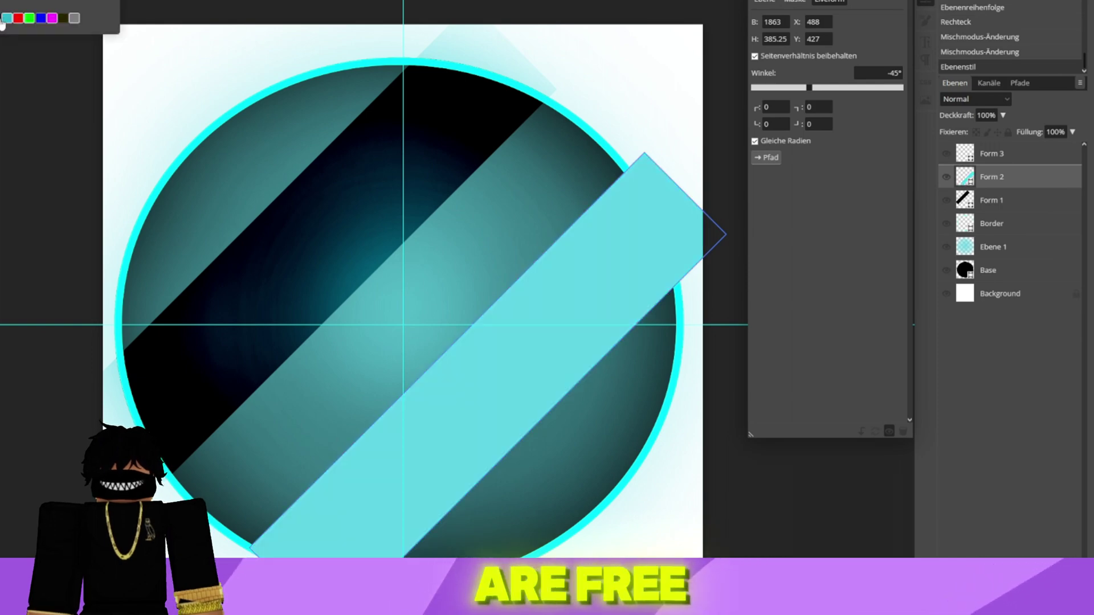
# Step: Recolour the upper diagonal bar, Form 1, from black to cyan
pyautogui.click(991, 200)
pyautogui.click(975, 99)
pyautogui.click(978, 104)
# Step: Move the Form 1 and Form 2 bar layers below the Border layer, directly above Ebene 1
pyautogui.moveTo(991, 200); pyautogui.dragTo(996, 230)
pyautogui.moveTo(993, 181); pyautogui.dragTo(1020, 262)
pyautogui.keyDown('shift'); pyautogui.click(991, 227); pyautogui.keyUp('shift')
pyautogui.moveTo(990, 250); pyautogui.dragTo(1009, 279)
pyautogui.moveTo(994, 251); pyautogui.dragTo(994, 197)
pyautogui.click(34, 57)
pyautogui.click(55, 100)
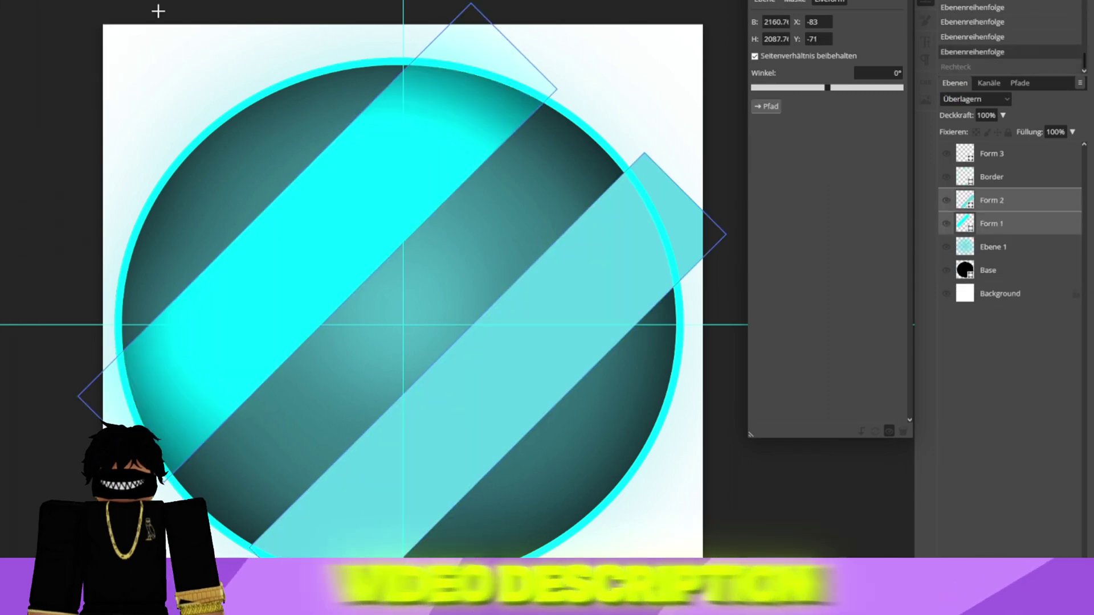
pyautogui.click(1001, 176)
pyautogui.click(997, 272)
pyautogui.click(993, 202)
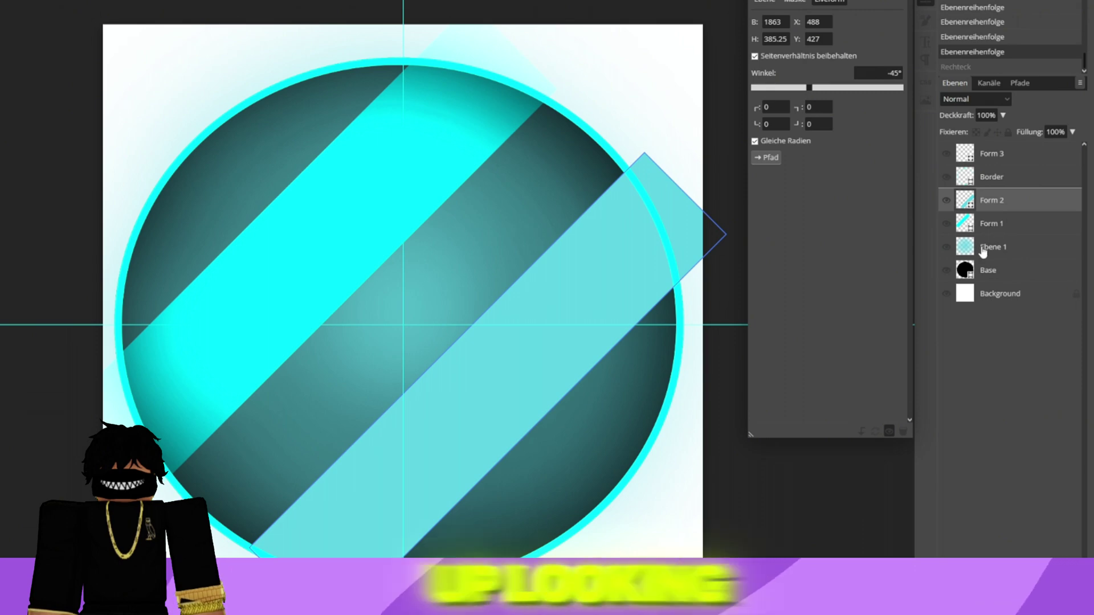
pyautogui.press('5')
pyautogui.hotkey('ctrl', 'z')
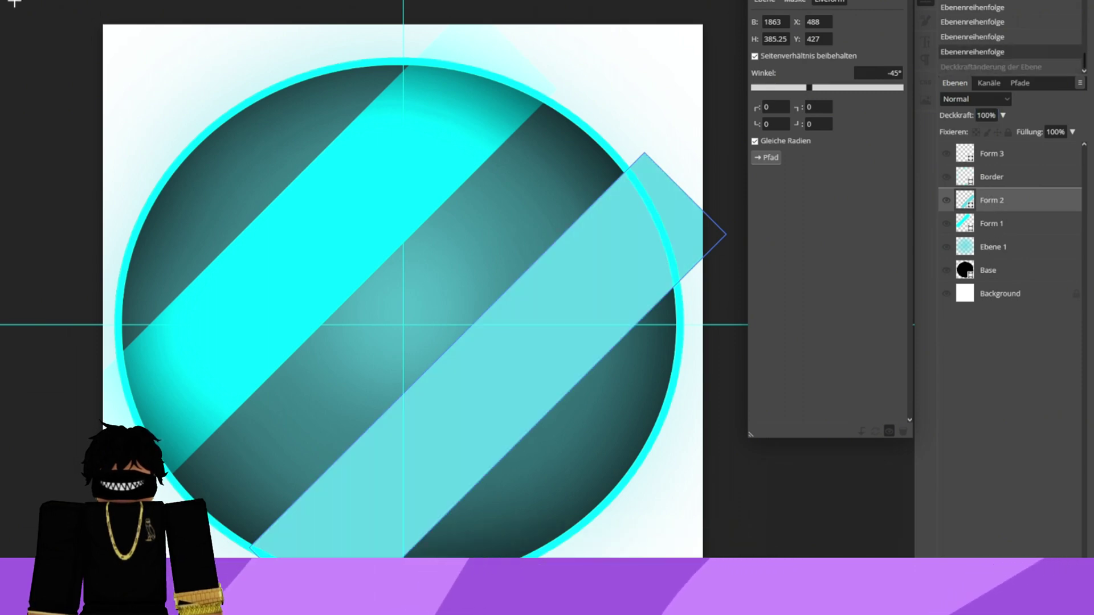
# Step: Delete the Form 2 bar and replace it with a duplicate of Form 1 moved to the circle's lower right
pyautogui.press('Delete')
pyautogui.rightClick(971, 198)
pyautogui.click(991, 240)
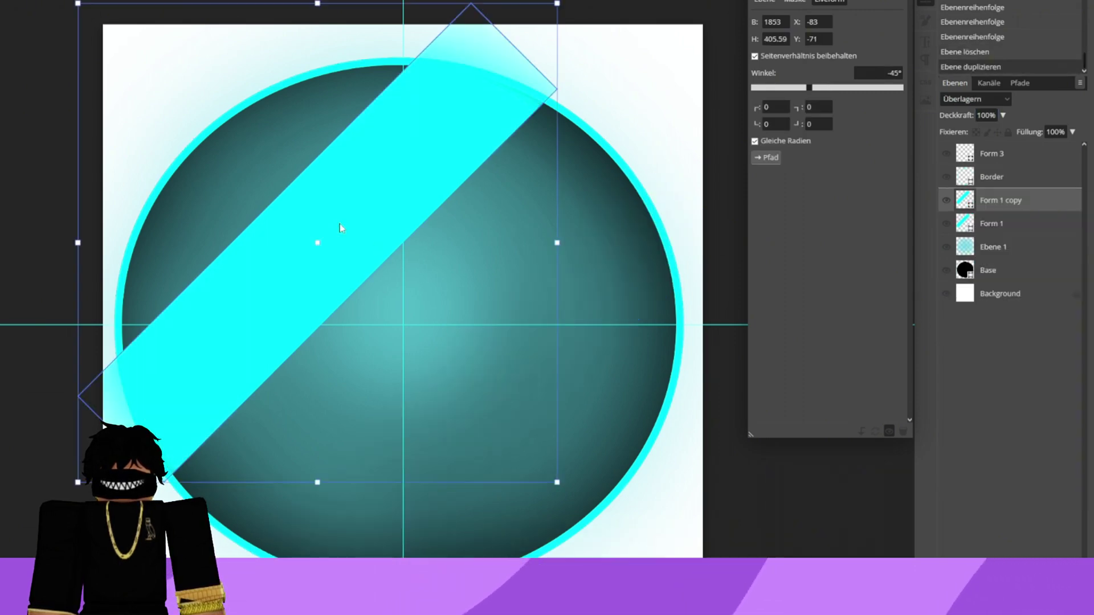
pyautogui.moveTo(640, 284); pyautogui.dragTo(756, 450)
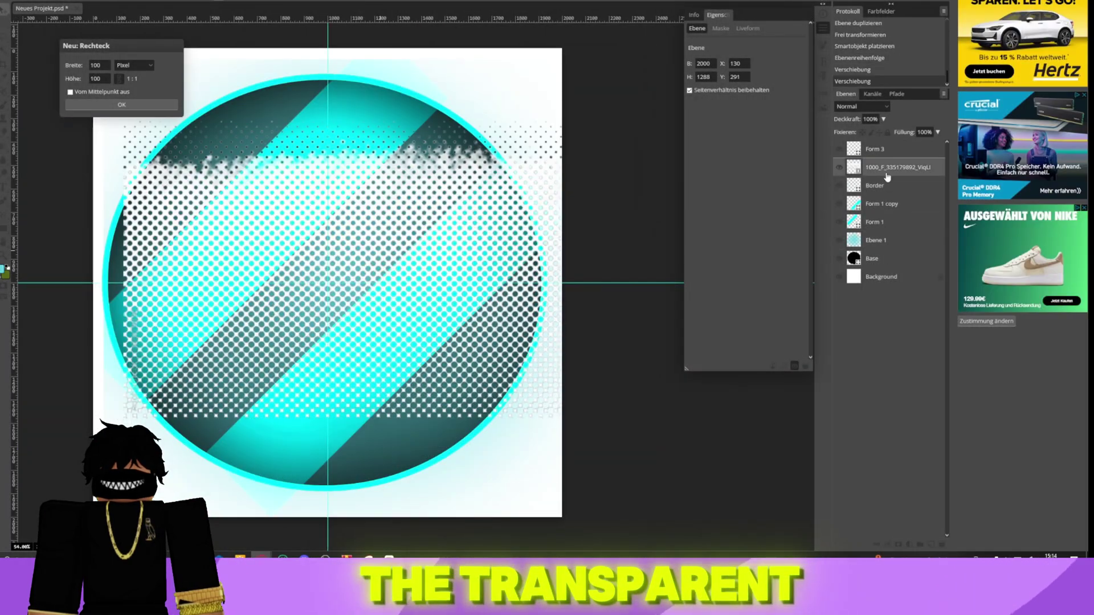
# Step: Enlarge the halftone dot image to 2995 × 1921 px so it covers the circle, and set its opacity to 10%
pyautogui.hotkey('ctrl', 't')
pyautogui.moveTo(122, 110); pyautogui.dragTo(29, 102)
pyautogui.moveTo(251, 256); pyautogui.dragTo(305, 312)
pyautogui.click(872, 120)
pyautogui.write('10')
pyautogui.press('Return')
pyautogui.moveTo(140, 306); pyautogui.dragTo(227, 306)
pyautogui.scroll(5, 281, 306)
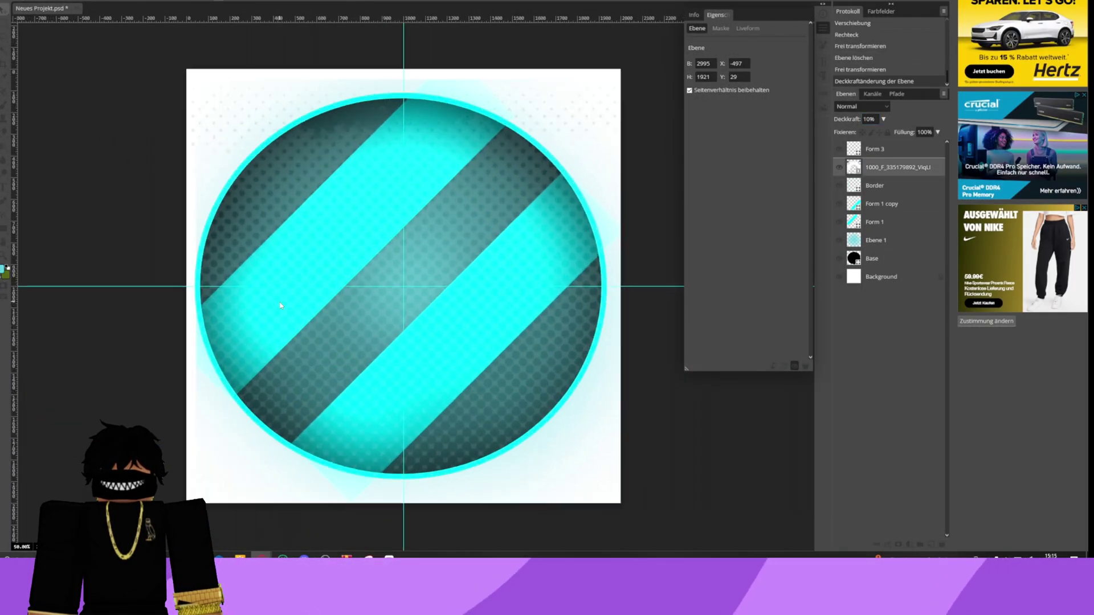
# Step: Rasterise the two bar layers, Form 1 and Form 1 copy
pyautogui.click(879, 221)
pyautogui.rightClick(875, 224)
pyautogui.click(888, 334)
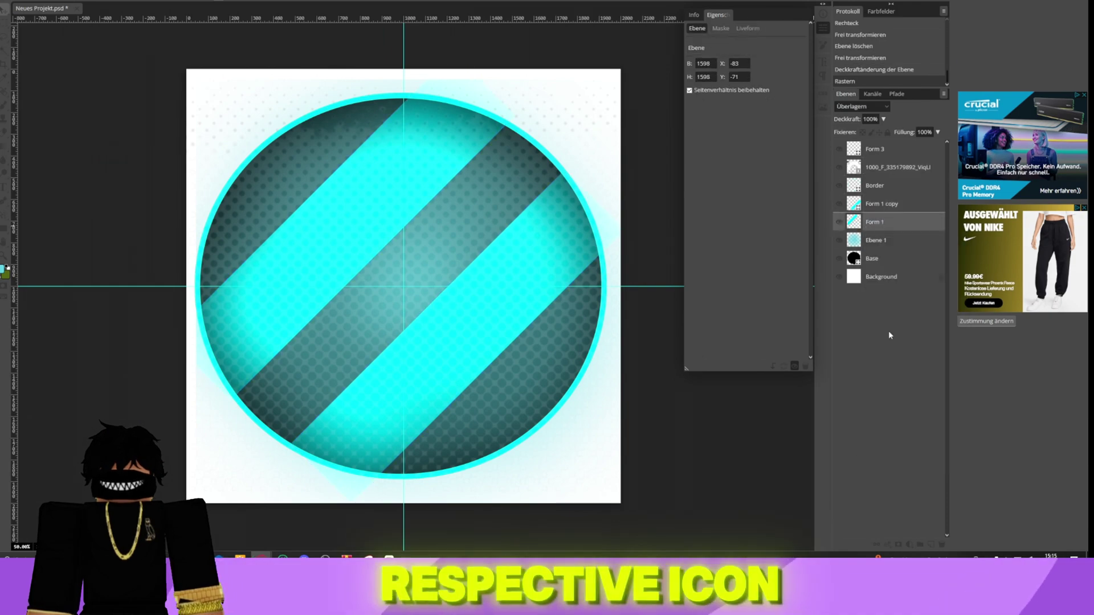
pyautogui.rightClick(874, 207)
pyautogui.click(887, 320)
pyautogui.click(874, 258)
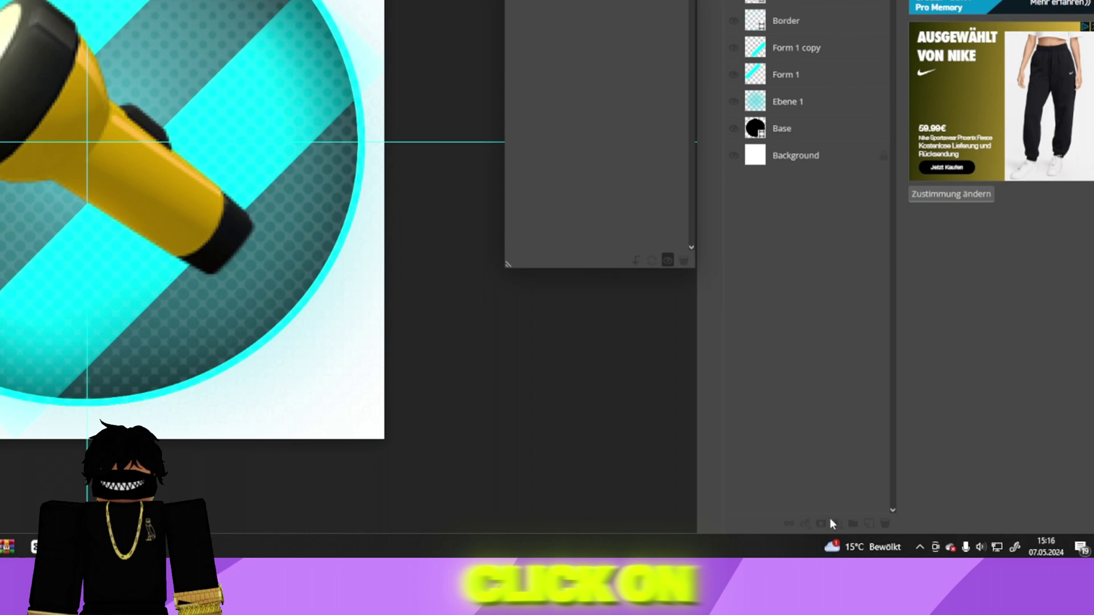
# Step: Add a Farbbalance (color balance) adjustment layer that shifts the circle towards blue, and place the flashlight image above it
pyautogui.click(837, 523)
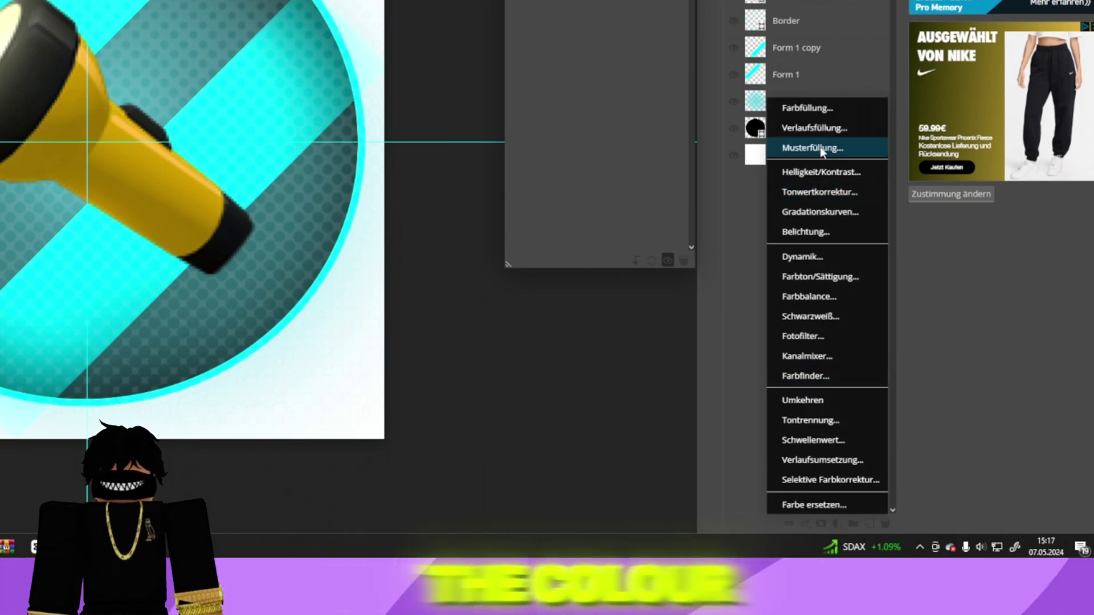
pyautogui.click(831, 301)
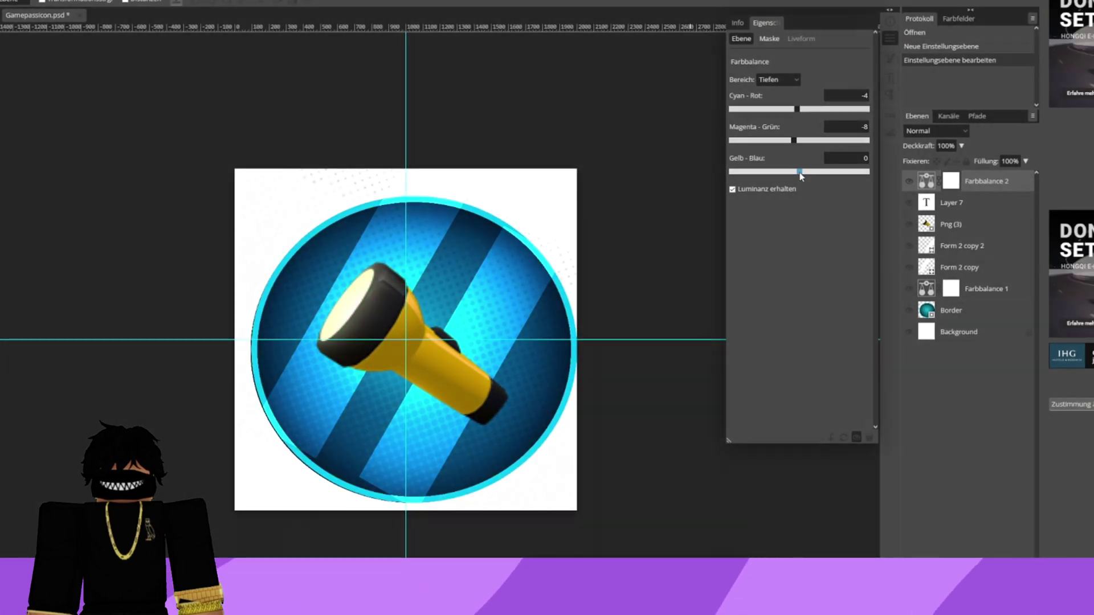
pyautogui.click(972, 182)
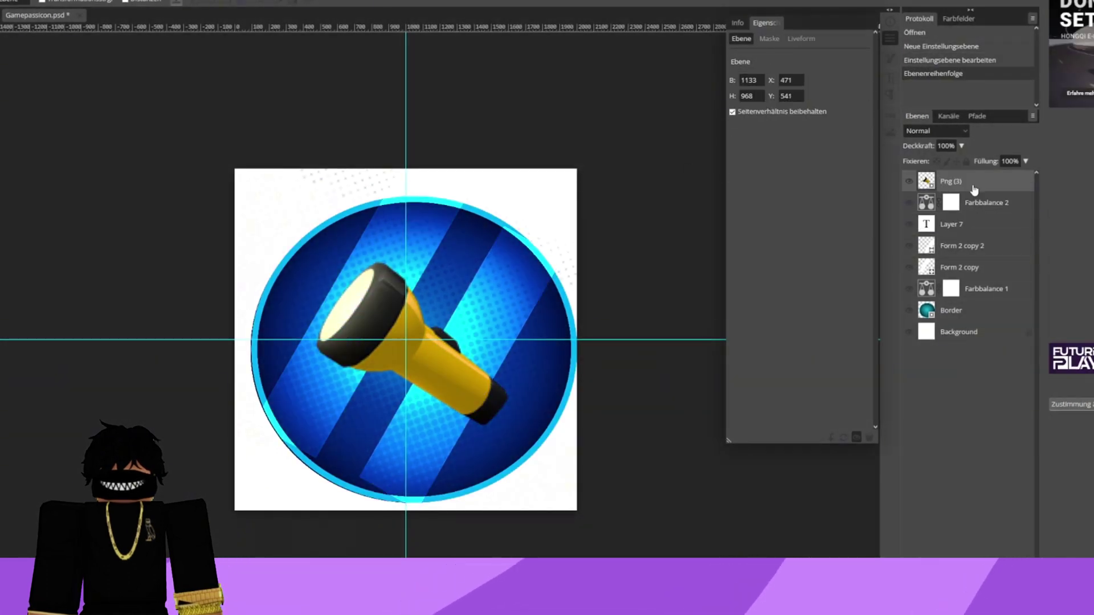
pyautogui.click(975, 203)
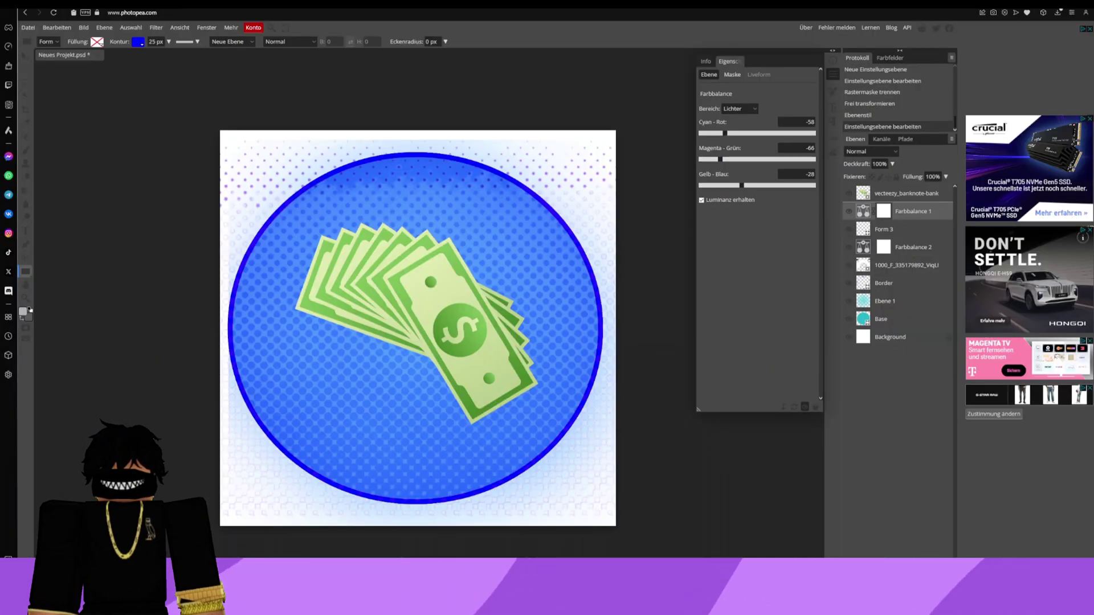
# Step: Recolour the Base circle of the banknote icon to yellow and leave the dot image's layer style unchanged
pyautogui.click(886, 323)
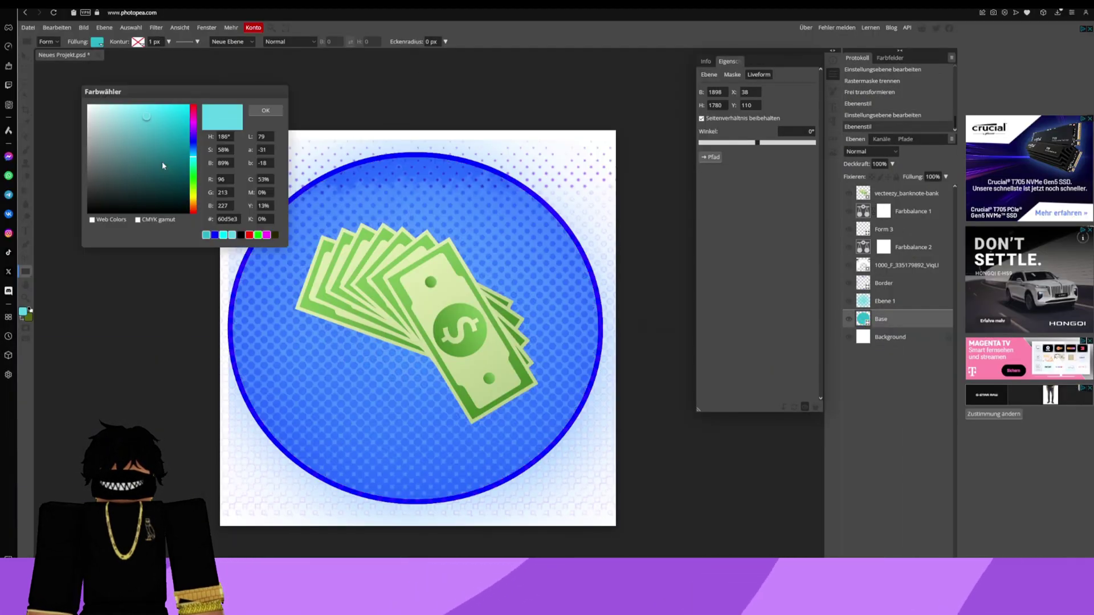
pyautogui.moveTo(194, 159); pyautogui.dragTo(194, 189)
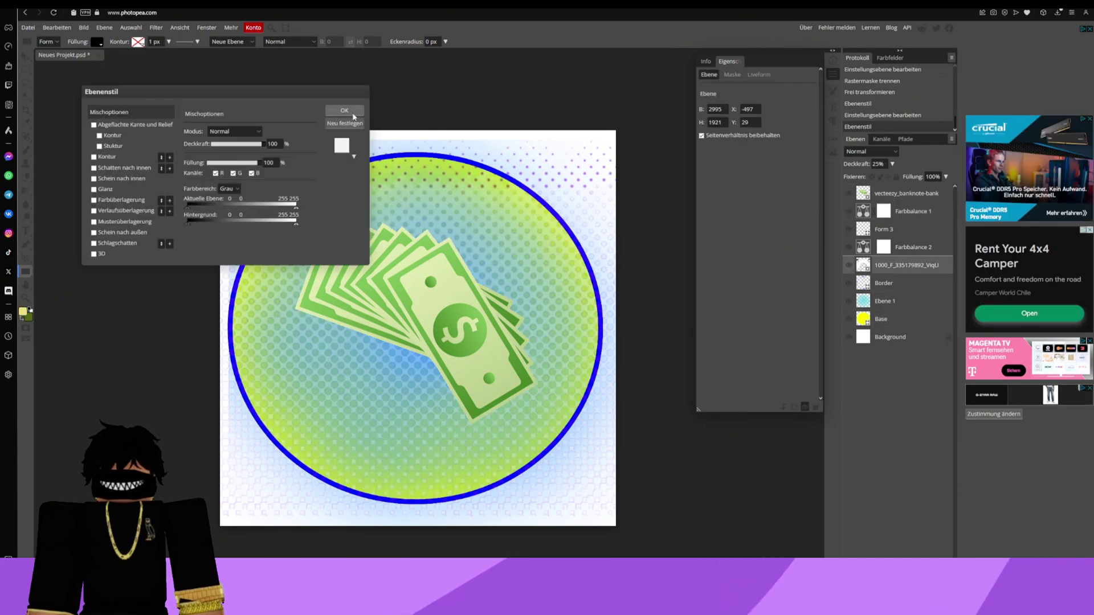
pyautogui.click(352, 114)
# Step: Recolour the Base circle of the crossed swords icon to red
pyautogui.click(970, 270)
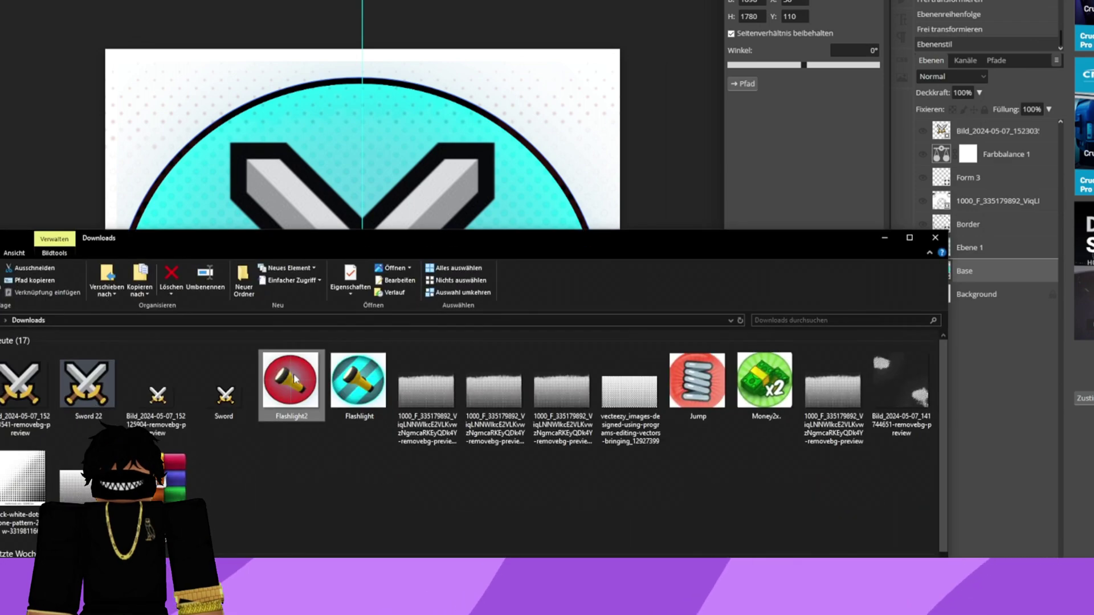
pyautogui.click(976, 262)
pyautogui.hotkey('ctrl', 'z')
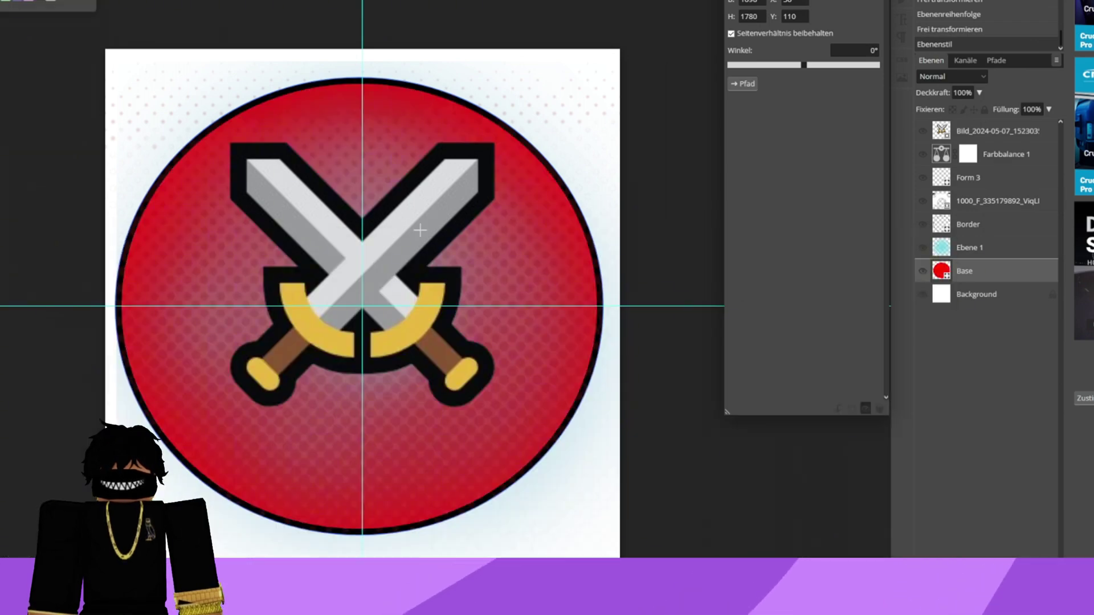
# Step: Capture the crossed swords icon's canvas area as a screen snip
pyautogui.press('super+shift+s')
pyautogui.moveTo(104, 50); pyautogui.dragTo(565, 514)
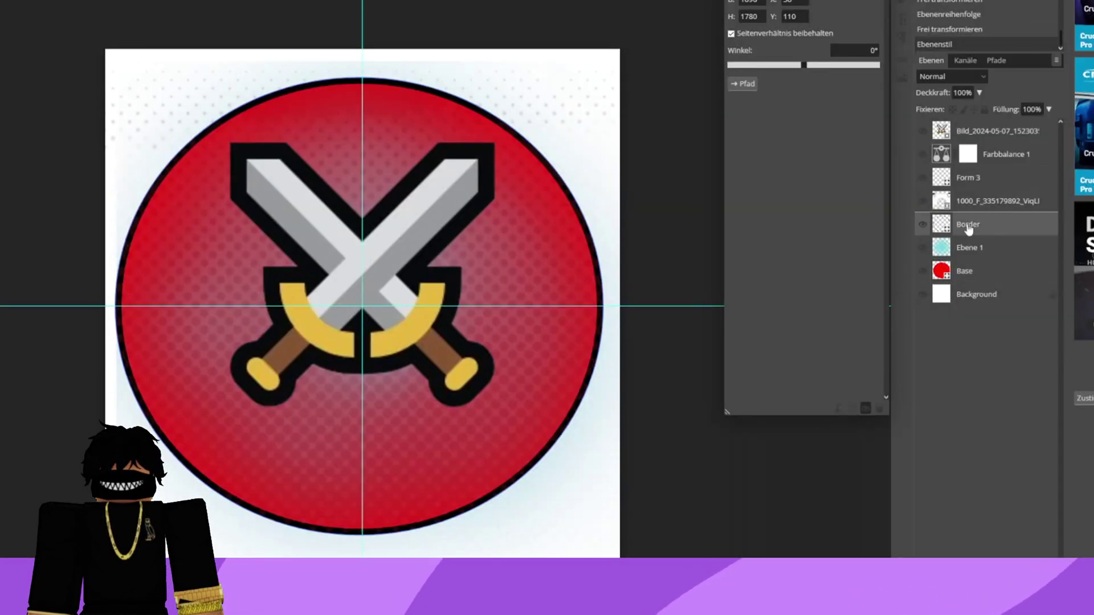
pyautogui.press('Delete')
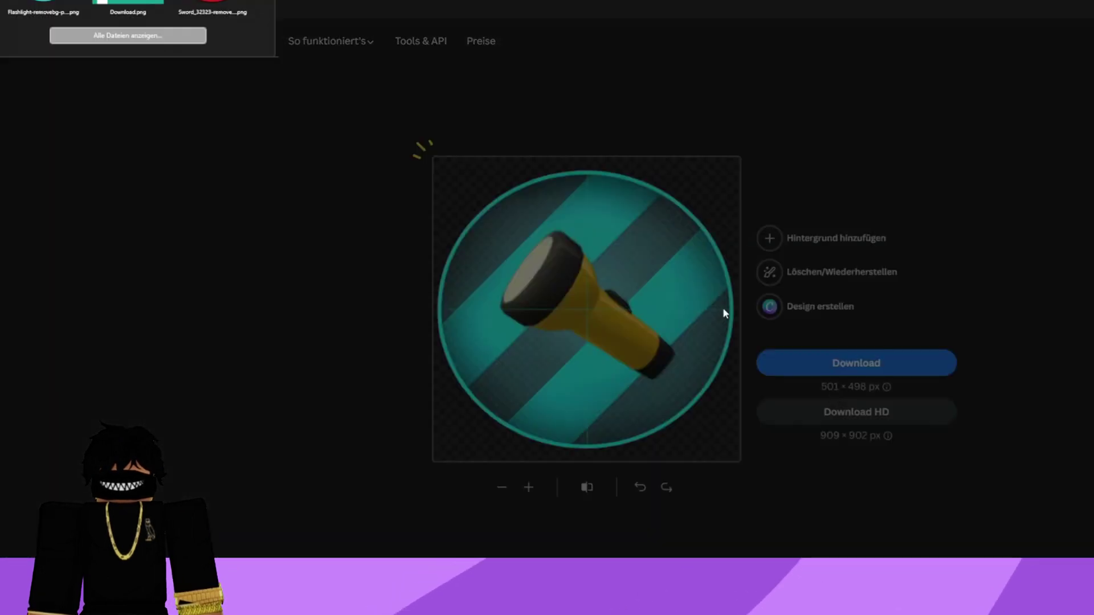
# Step: Open another icon image from the Downloads folder in remove.bg
pyautogui.click(193, 35)
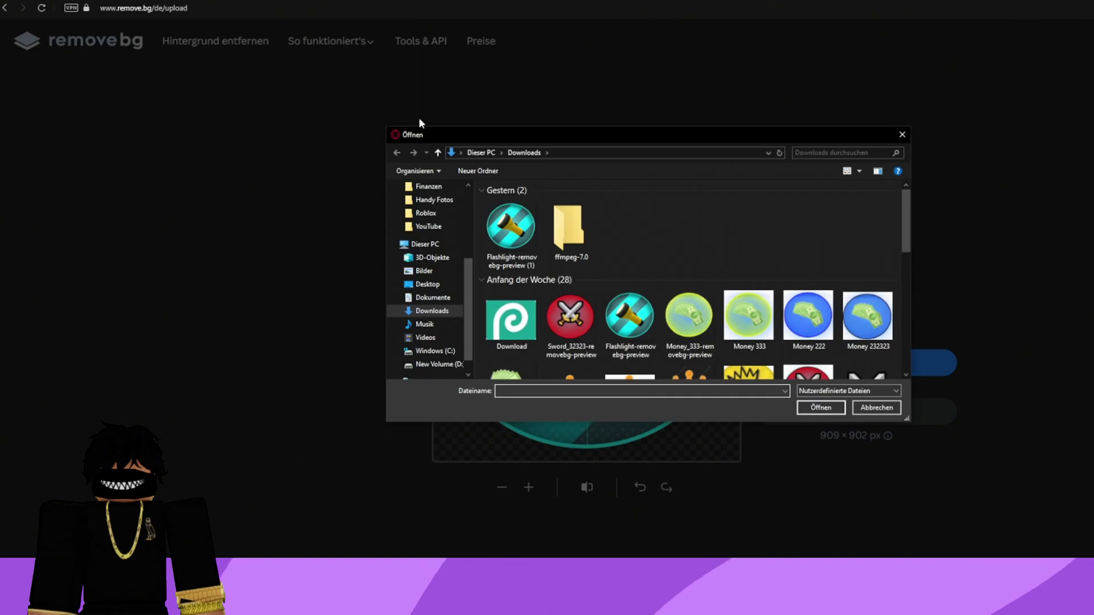
pyautogui.scroll(-3, 662, 349)
pyautogui.click(704, 343)
pyautogui.click(812, 407)
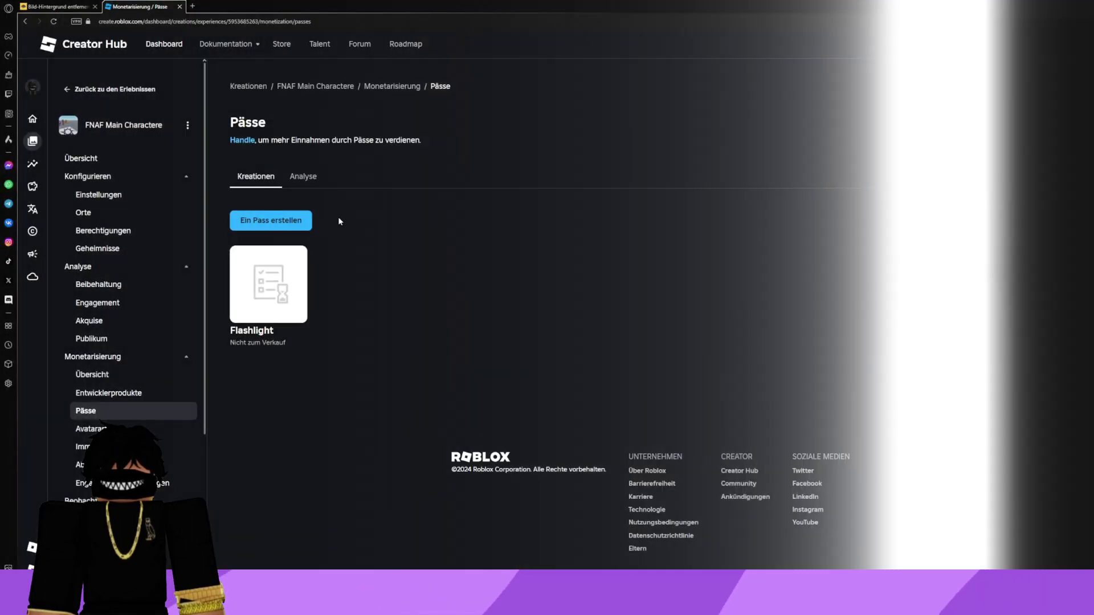
# Step: Start creating a new pass in the Roblox Creator Hub and upload the flashlight icon as its image
pyautogui.click(265, 221)
pyautogui.click(320, 223)
pyautogui.click(326, 283)
# Step: Name the pass "Flashlight" and enter a description starting with "The player"
pyautogui.moveTo(355, 323); pyautogui.dragTo(186, 302)
pyautogui.write('Flashlight')
pyautogui.click(291, 361)
pyautogui.write('The player')
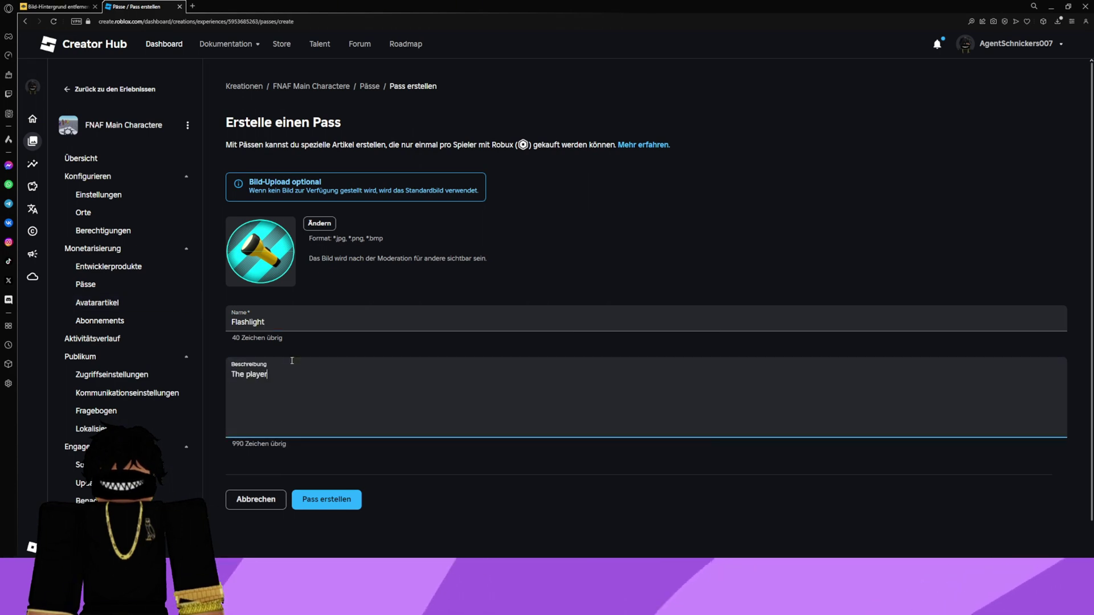